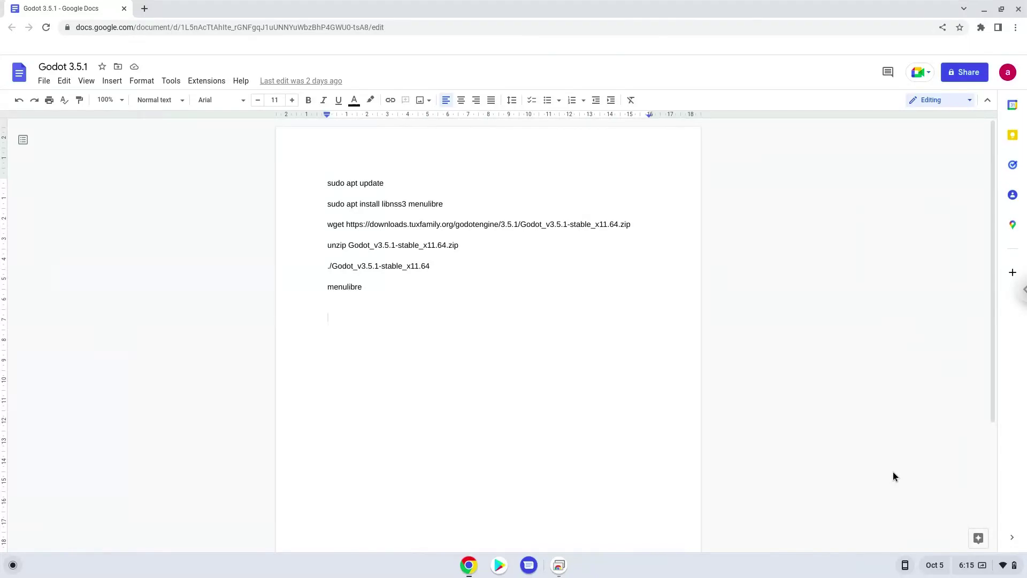
Open ChromeOS Settings and go to Advanced > Developers.
click(995, 565)
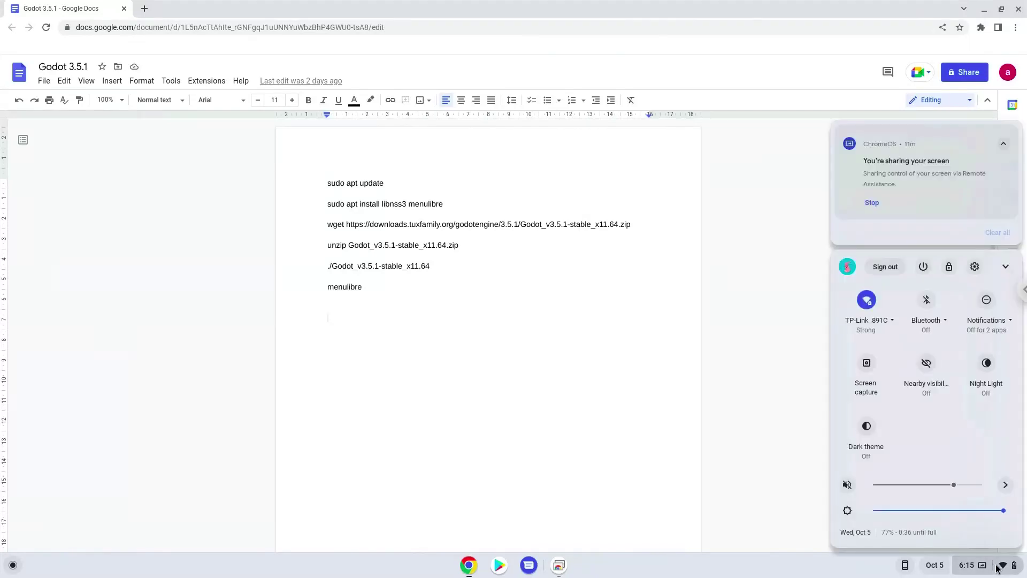
click(974, 266)
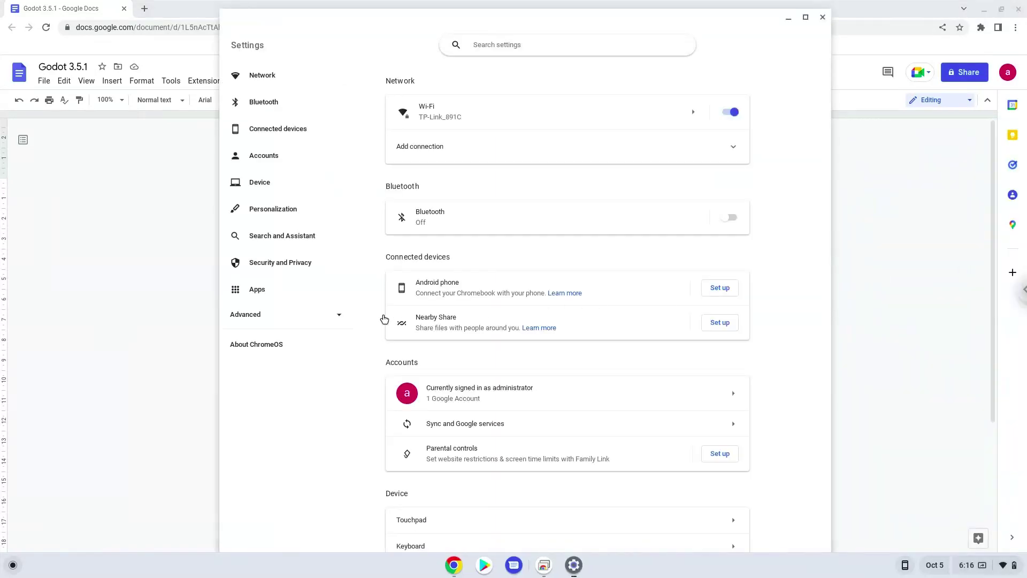
click(312, 317)
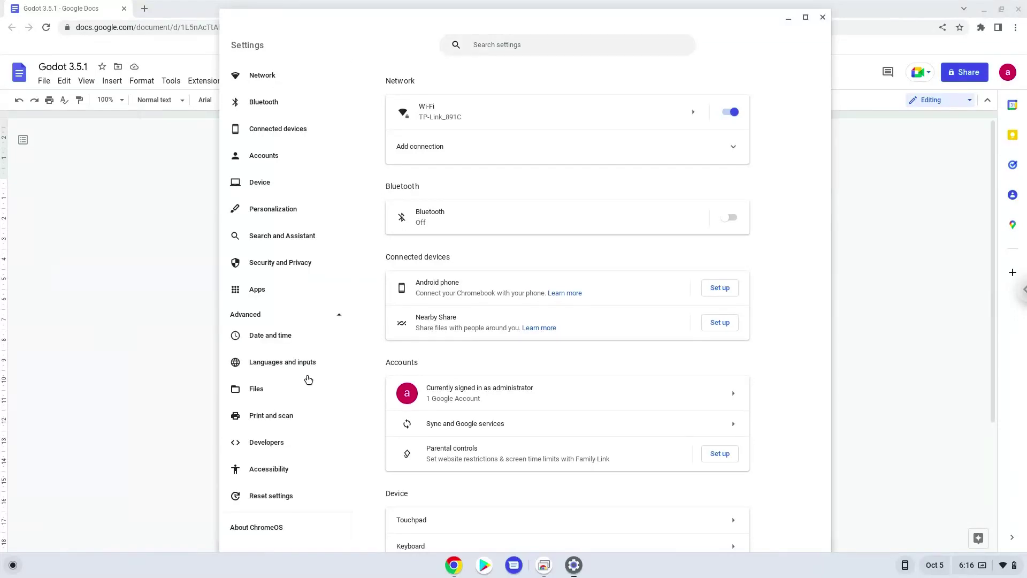
click(305, 445)
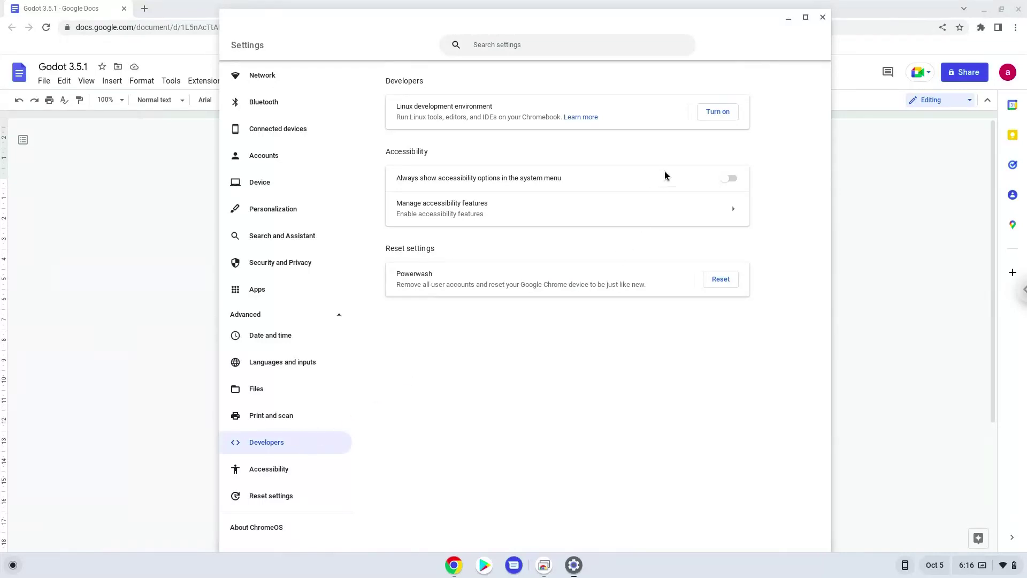
Install the Linux development environment, then close the terminal window it opens.
click(717, 113)
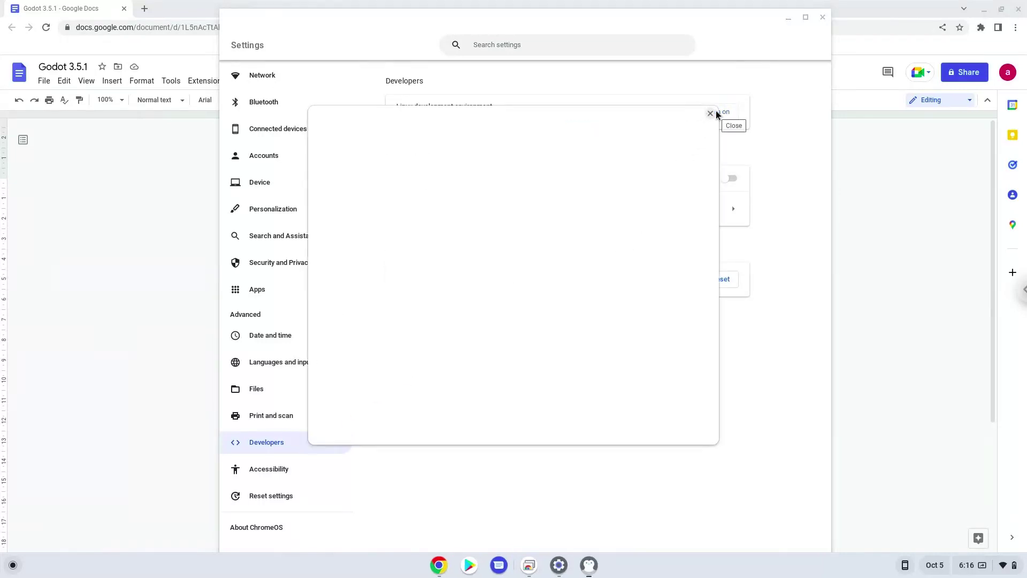
click(674, 418)
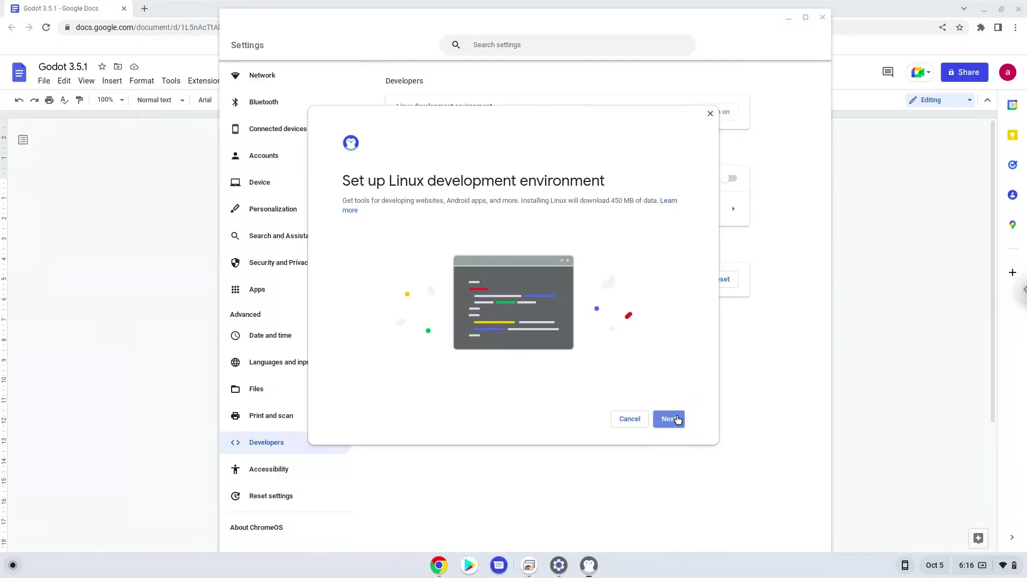
click(677, 418)
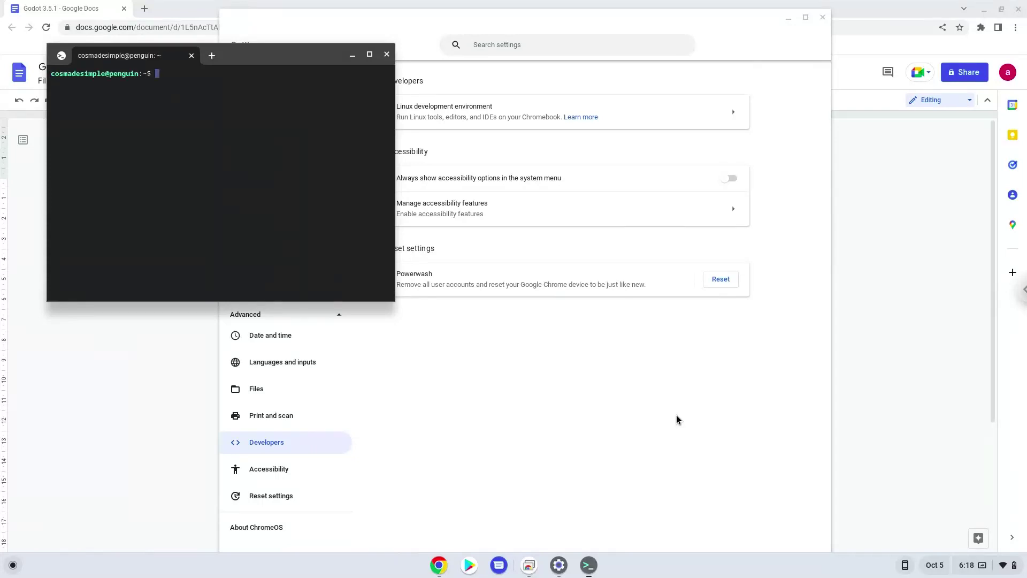
click(387, 56)
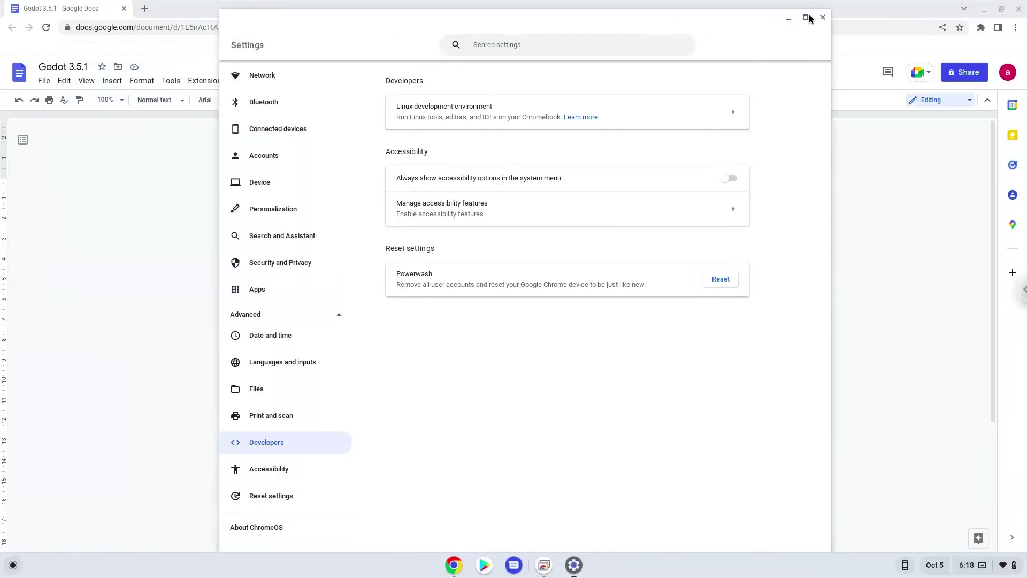
Close Settings and copy the 'sudo apt update' line from the Google Doc.
click(823, 17)
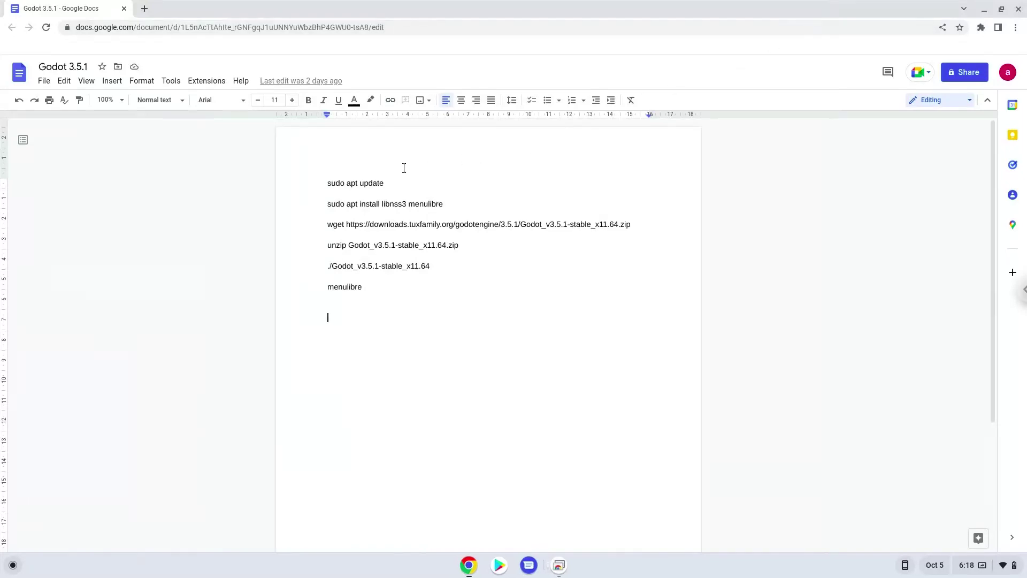
triple_click(367, 185)
right_click(368, 184)
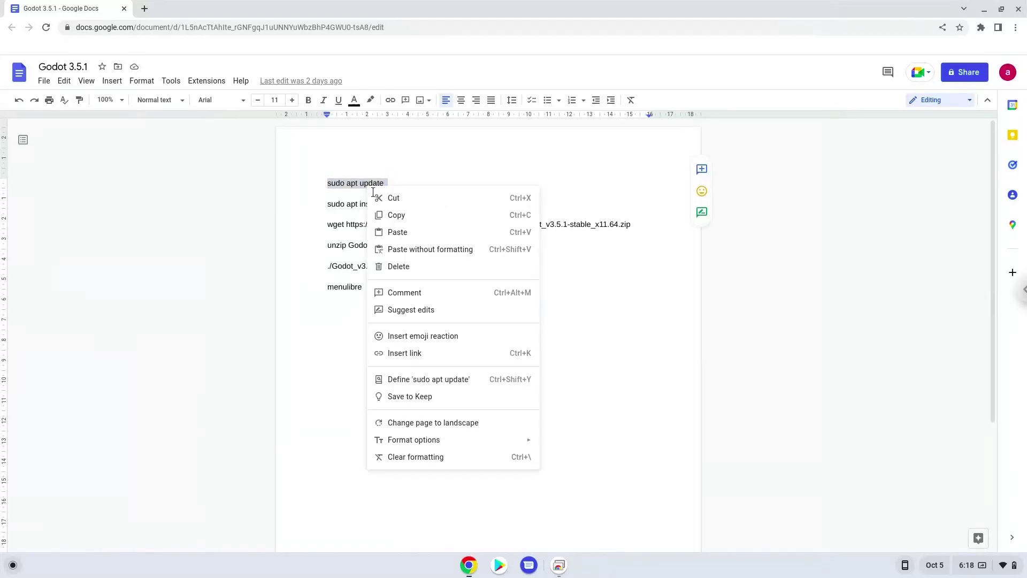
click(394, 217)
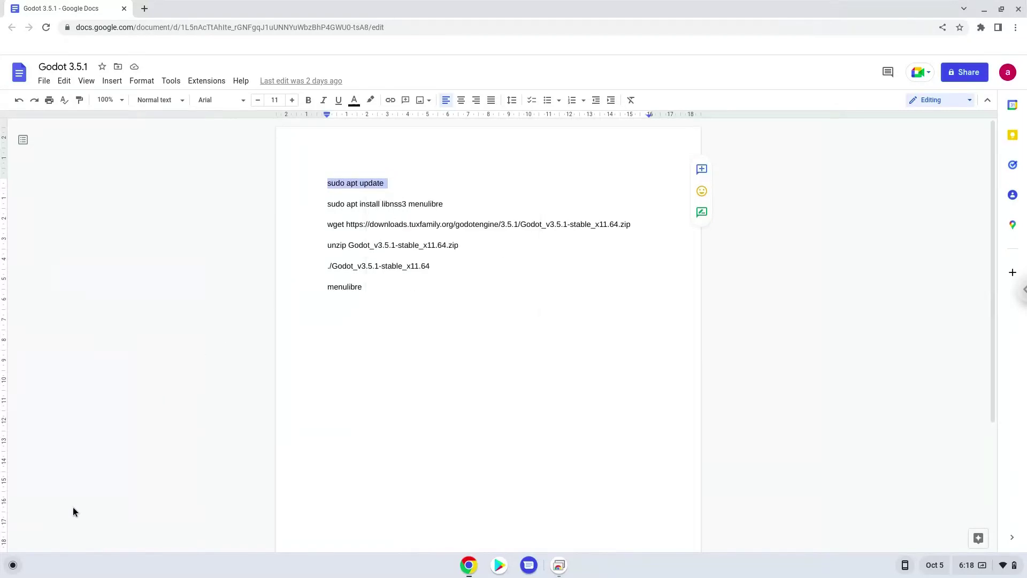
Launch the Terminal app from the launcher search 'ter'.
click(13, 566)
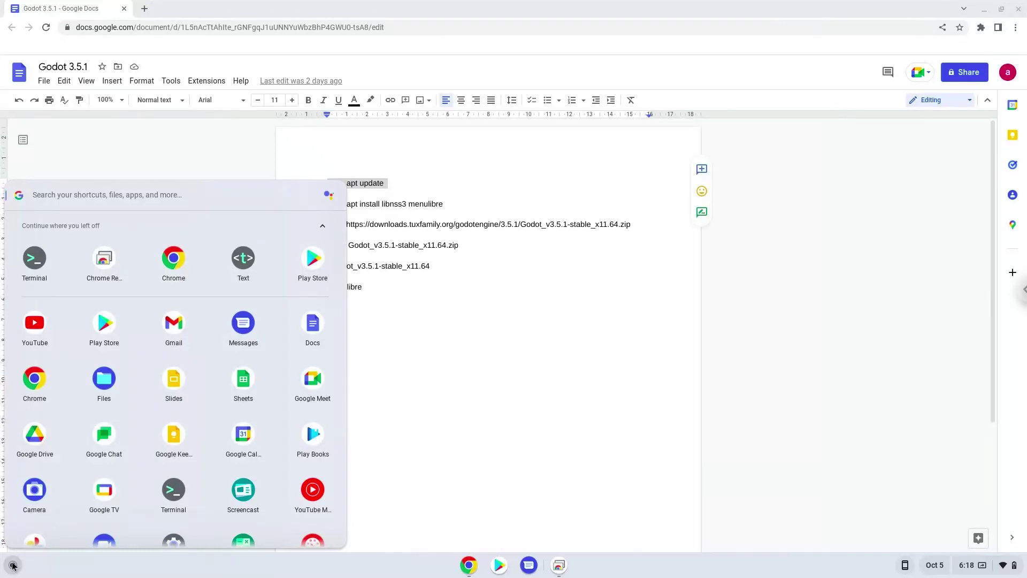
text(ter)
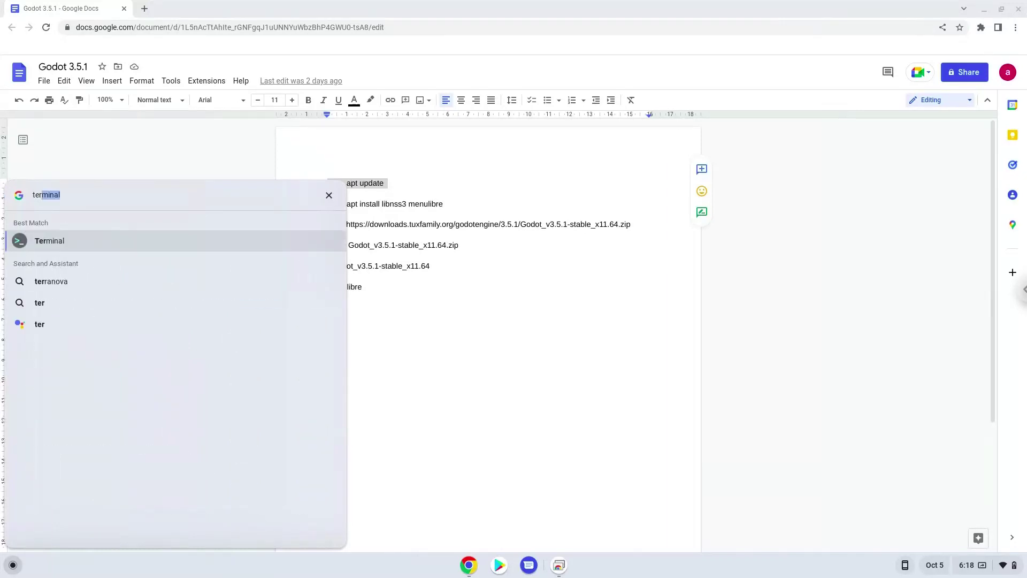
click(43, 245)
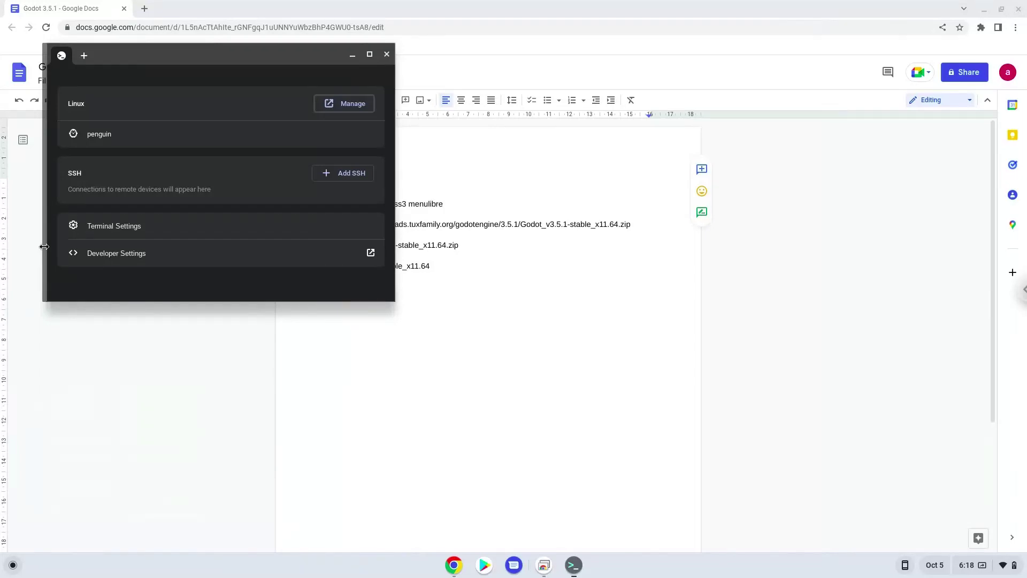
Open a Linux shell in the penguin container.
click(136, 138)
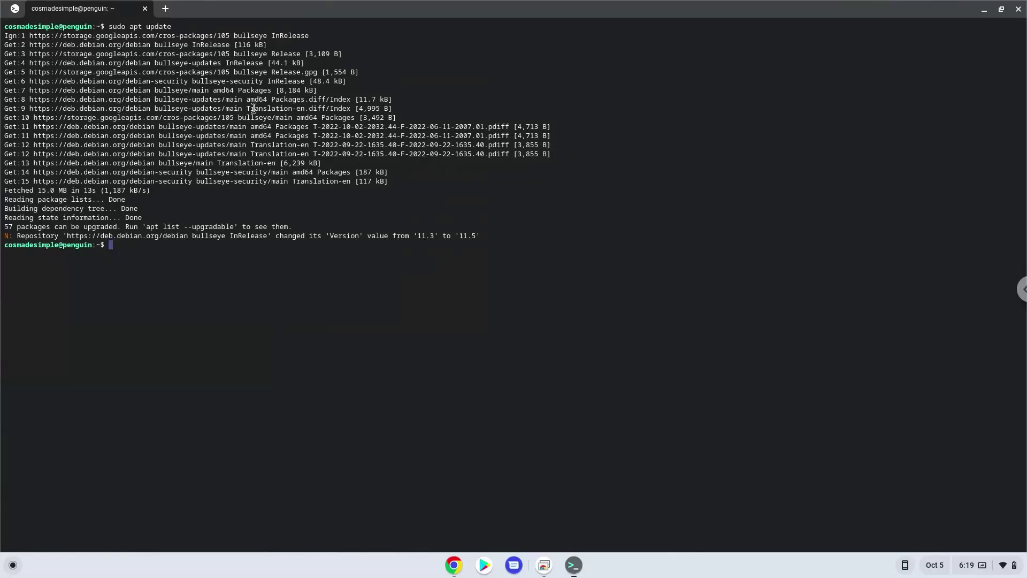
Copy 'sudo apt install libnss3 menulibre' from the doc, run it in Terminal, and confirm.
click(445, 568)
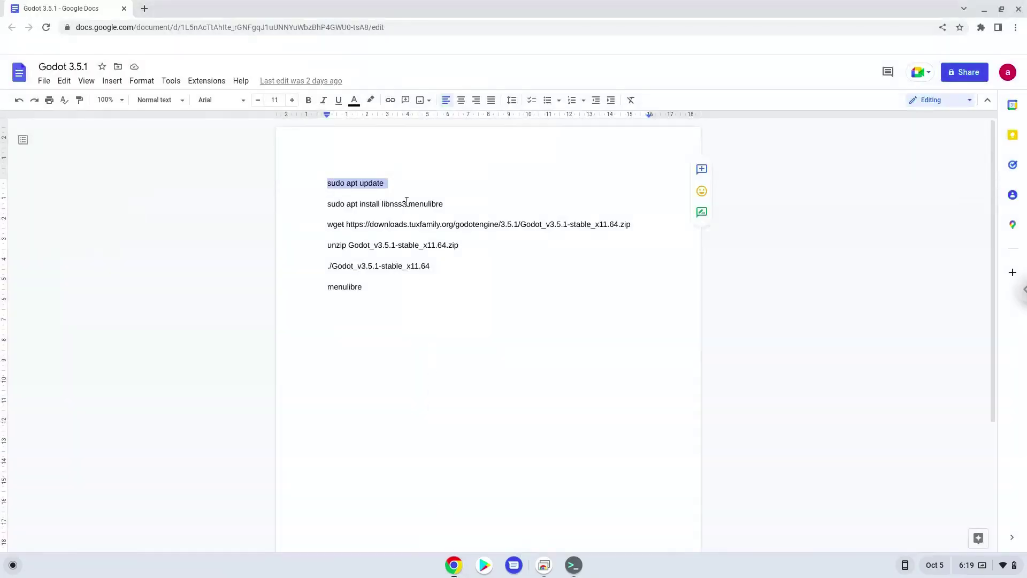
triple_click(406, 203)
right_click(406, 203)
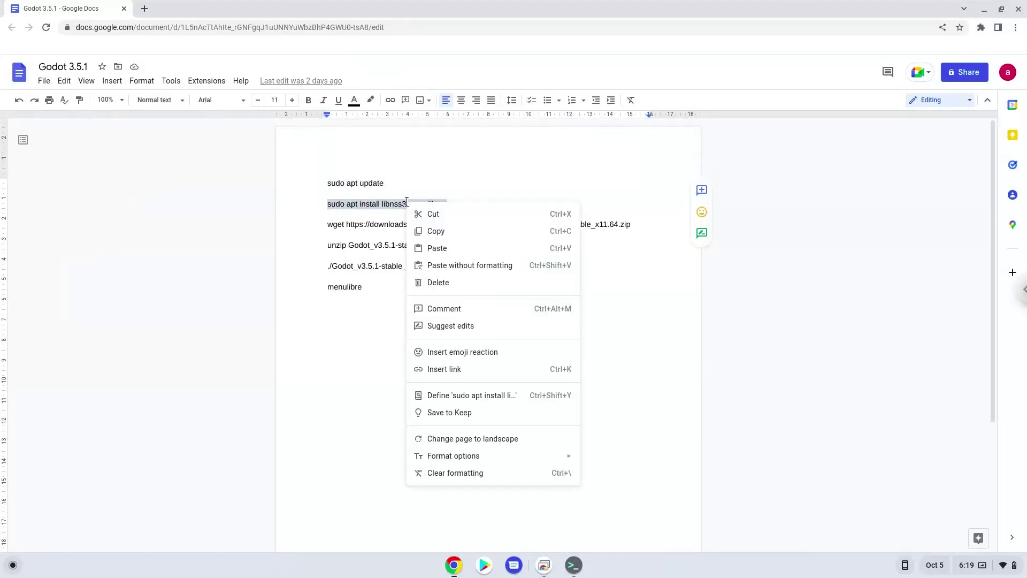
click(433, 232)
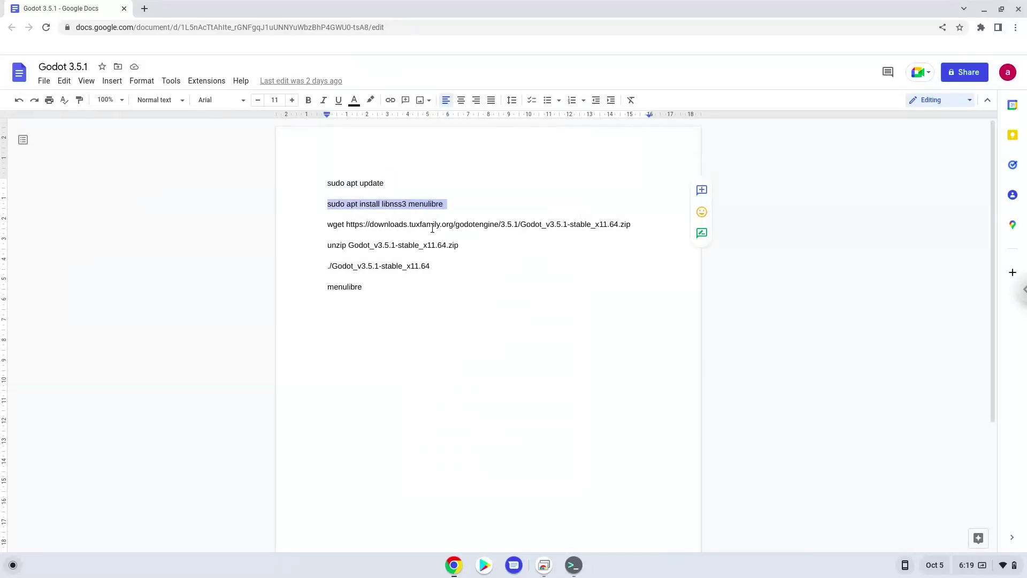
click(573, 565)
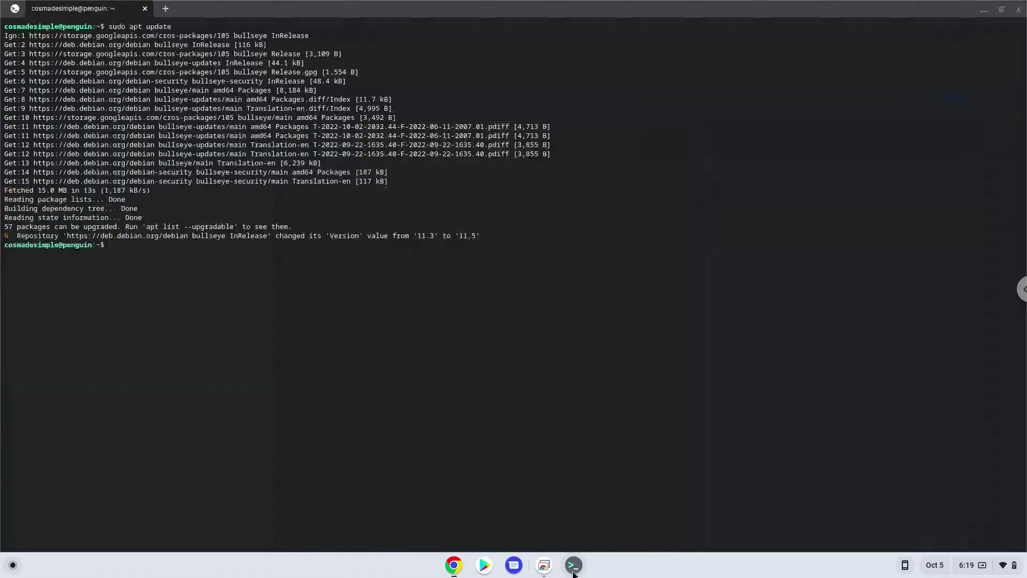
key(ctrl+shift+v)
key(Return)
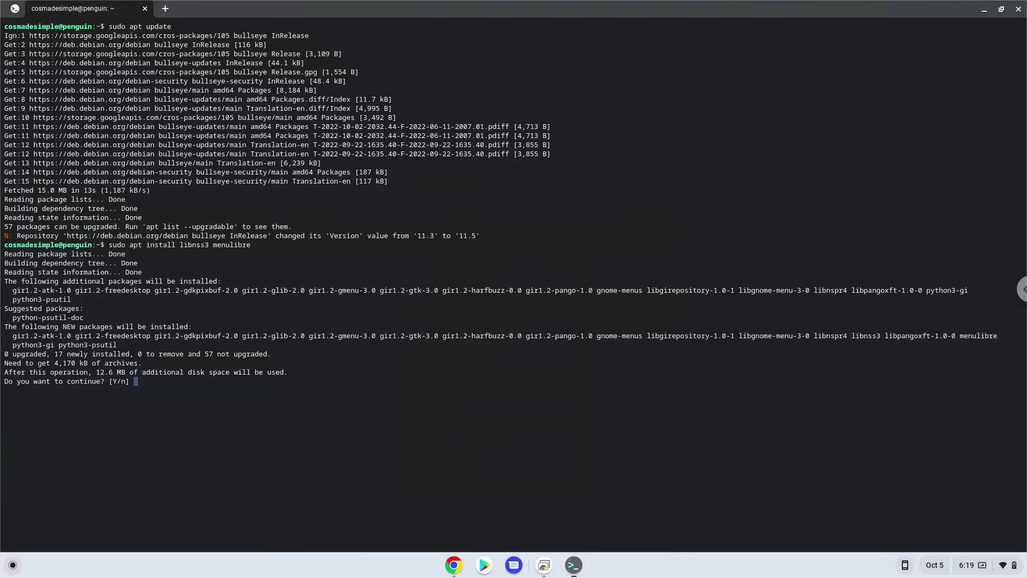
key(Return)
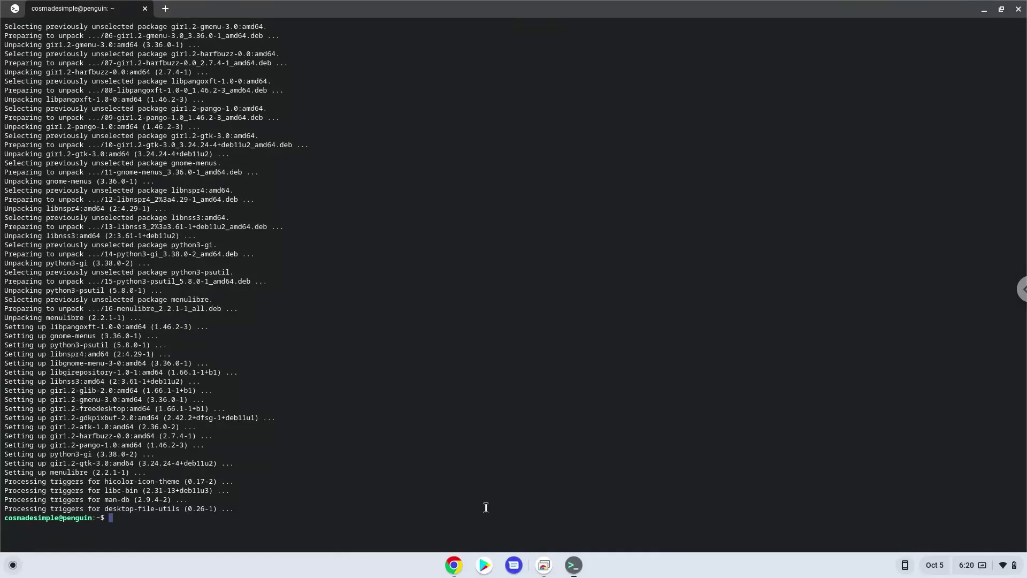
click(454, 565)
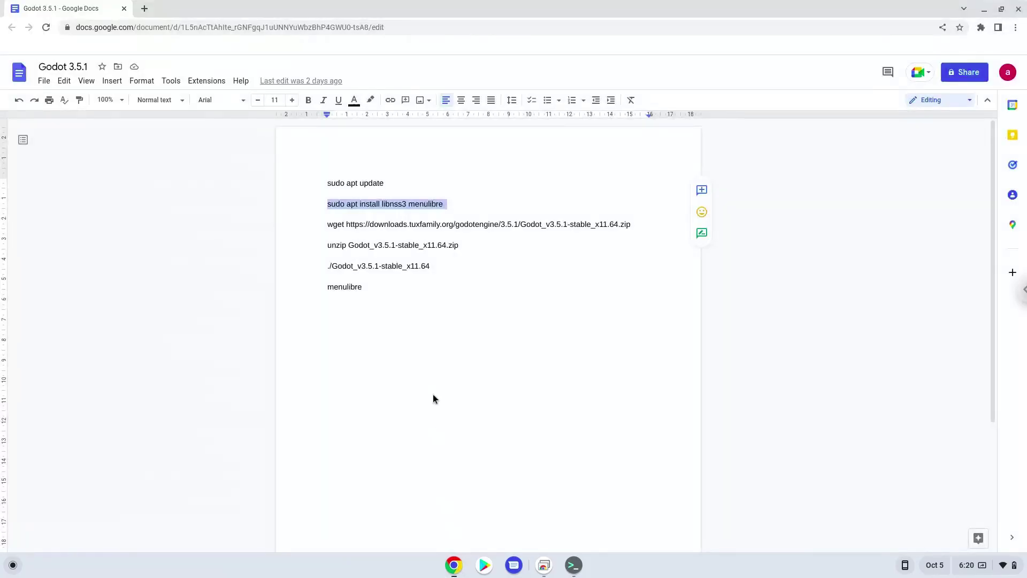
Download Godot_v3.5.1-stable_x11.64.zip by running the wget command copied from the doc.
triple_click(428, 224)
right_click(428, 226)
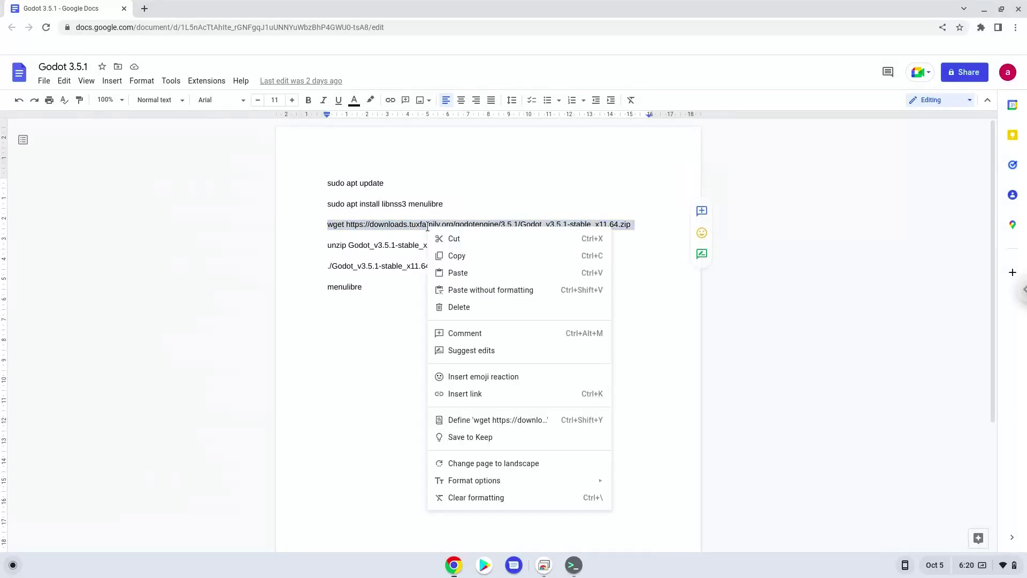
click(454, 256)
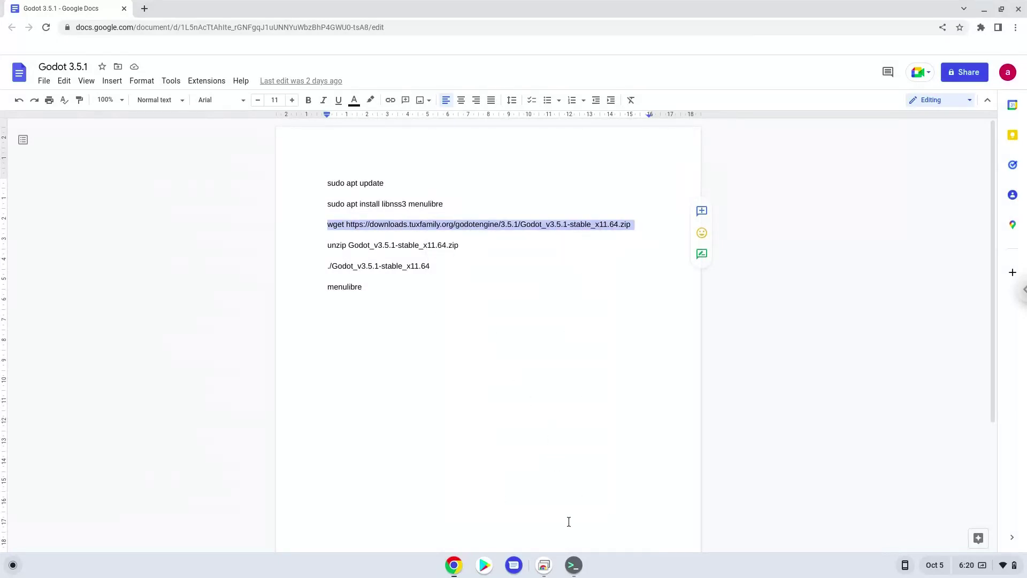
click(572, 566)
key(ctrl+shift+v)
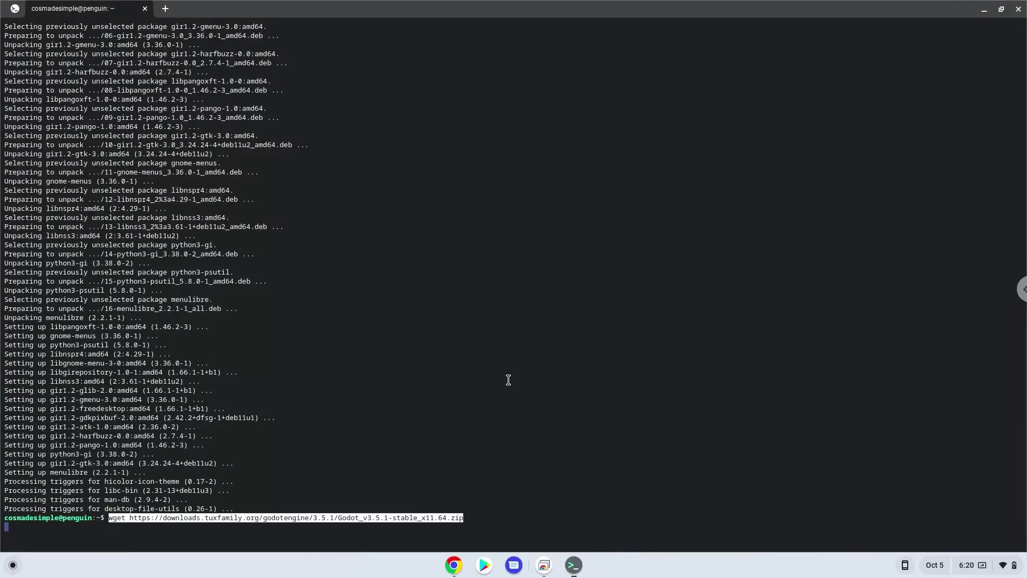
key(Return)
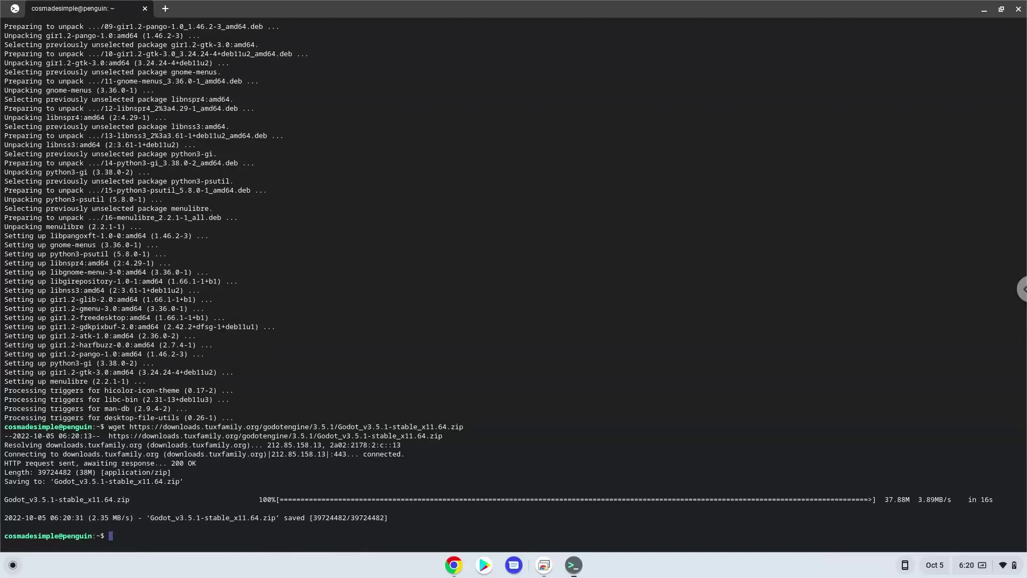
click(454, 566)
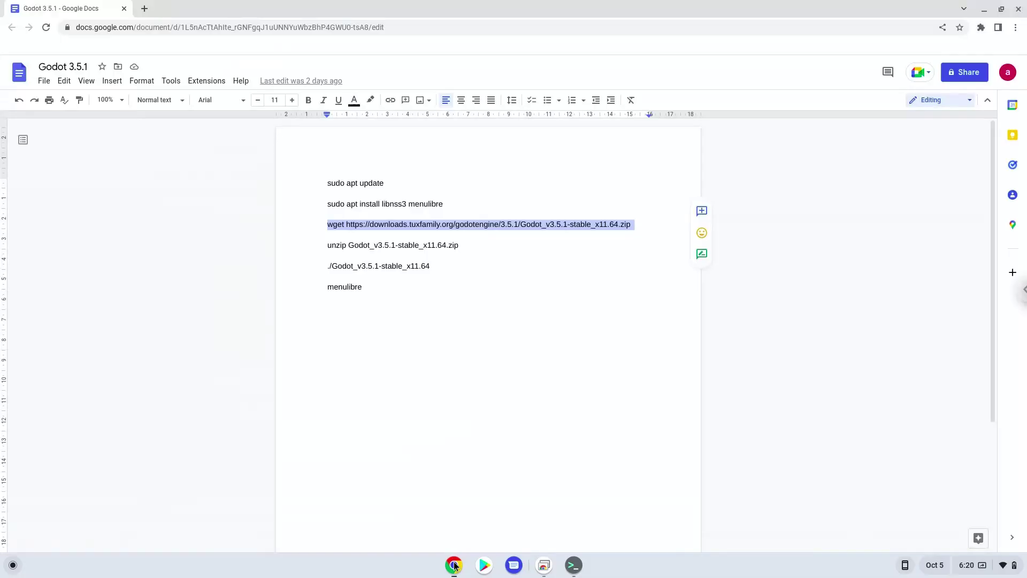
Extract Godot_v3.5.1-stable_x11.64 by running the copied unzip command in Terminal.
triple_click(404, 245)
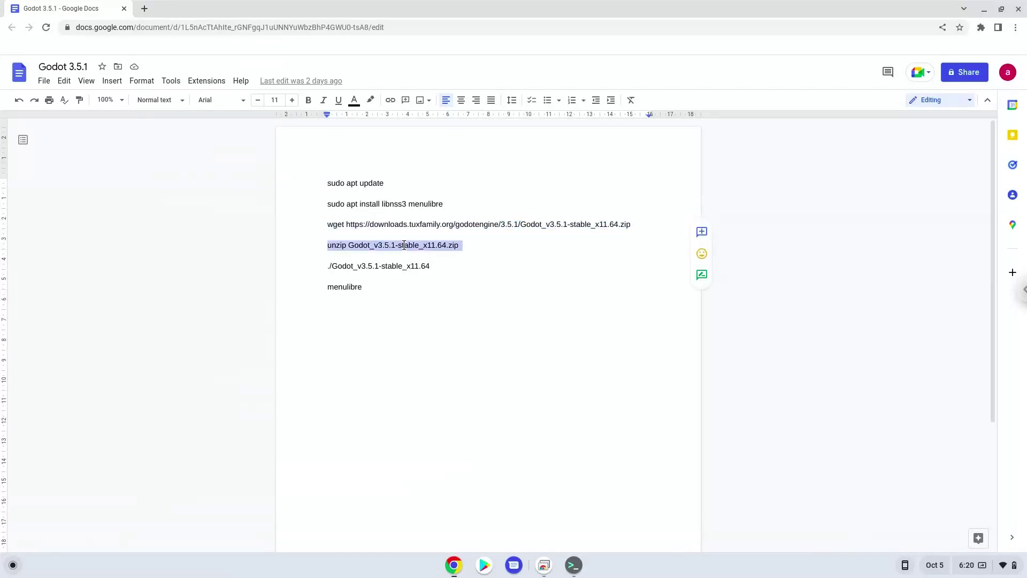
right_click(405, 246)
click(426, 274)
click(574, 565)
key(ctrl+shift+v)
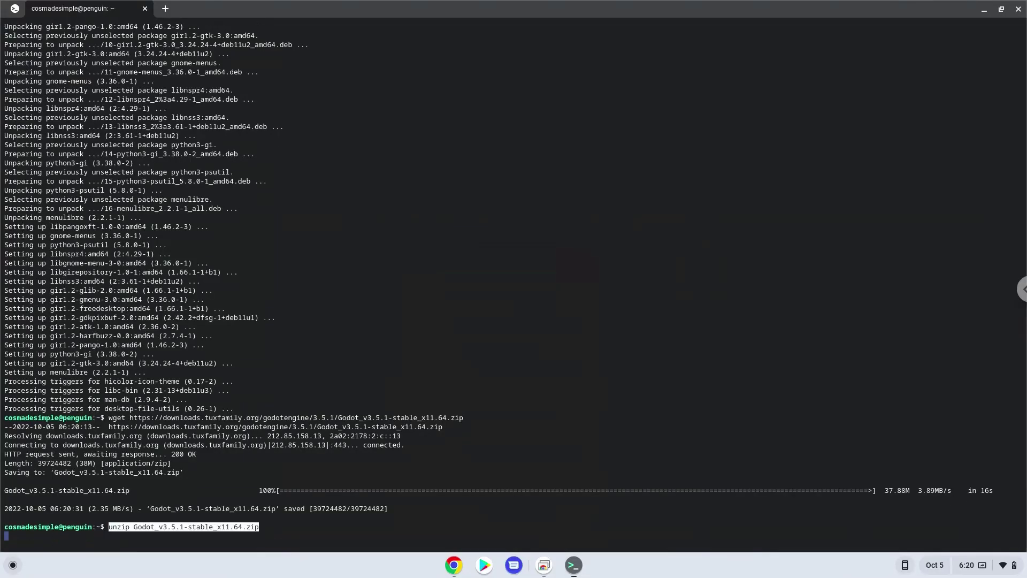
key(Return)
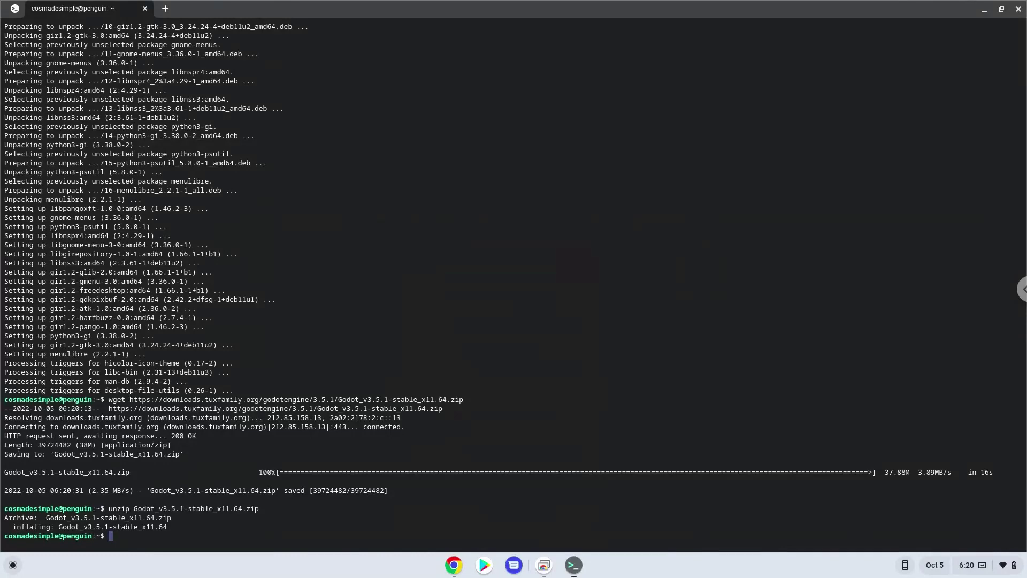
click(454, 565)
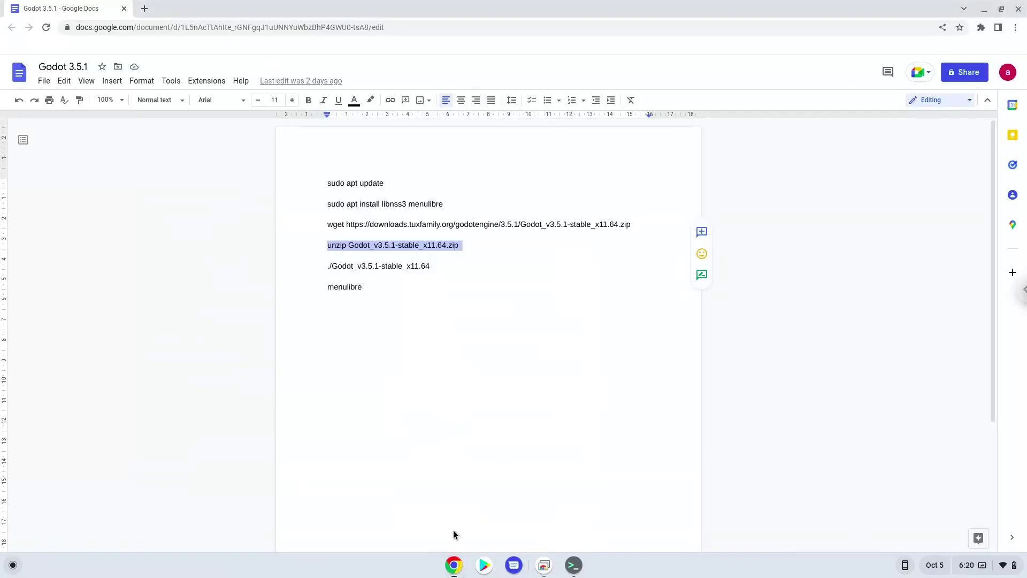
triple_click(387, 266)
right_click(387, 266)
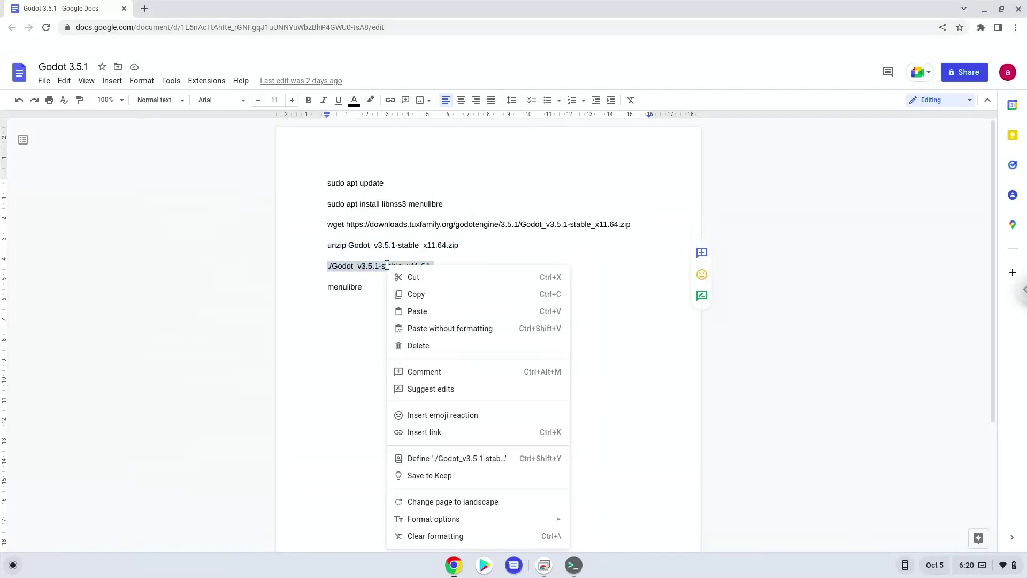
Launch Godot 3.5.1 by running ./Godot_v3.5.1-stable_x11.64 in Terminal.
click(420, 294)
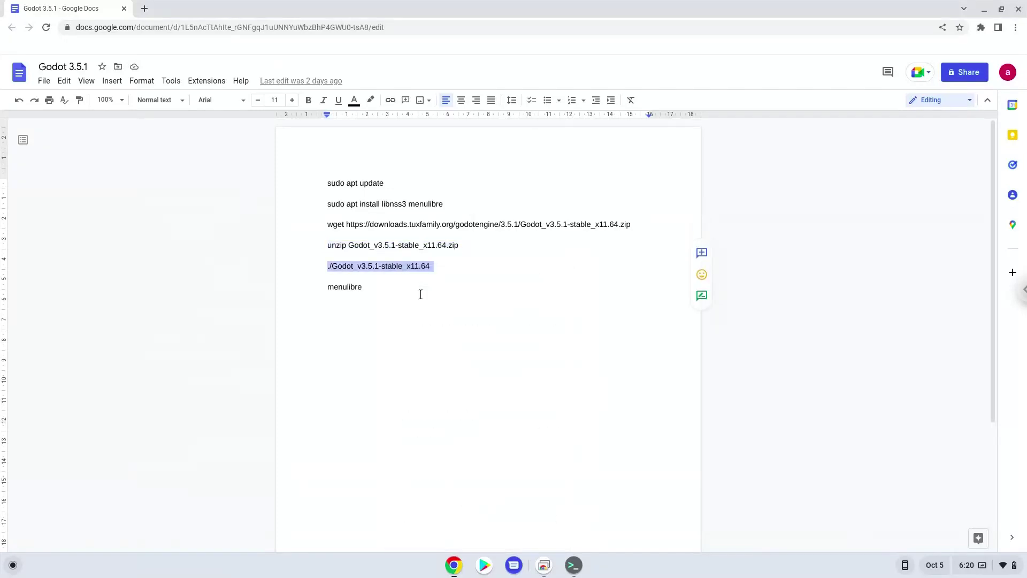
click(574, 565)
key(ctrl+shift+v)
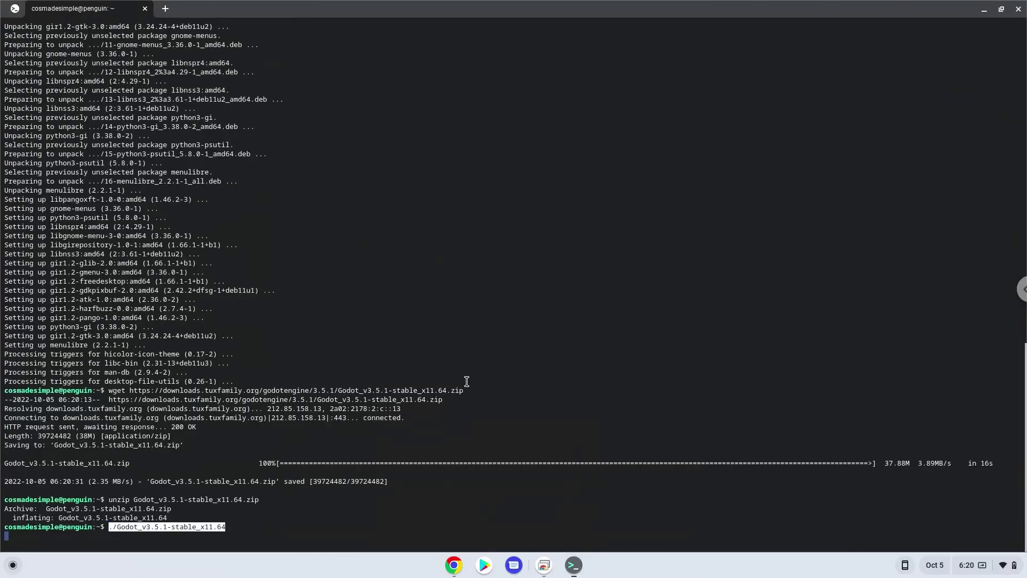
key(Return)
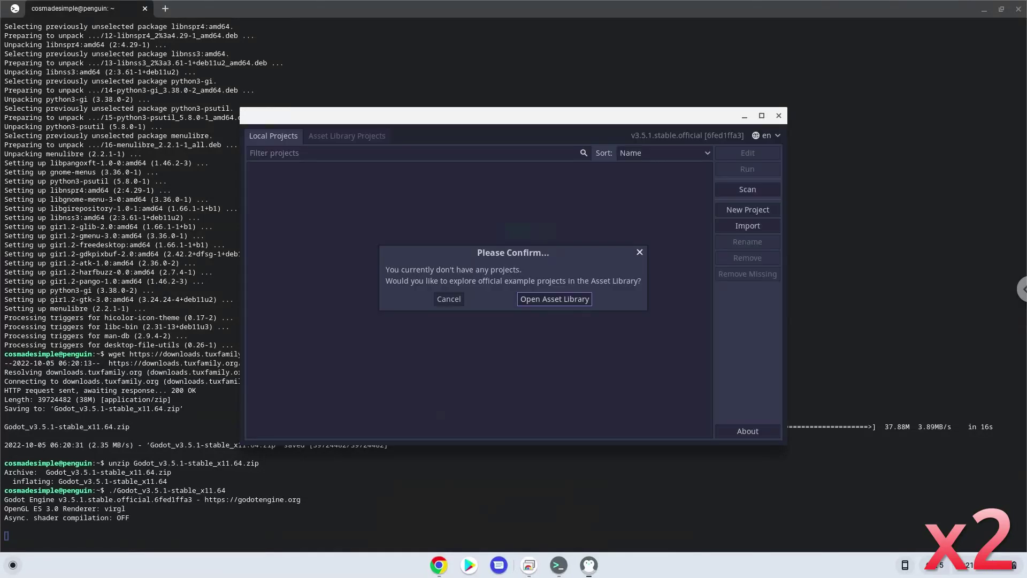
Download the Pong Multiplayer demo from the Asset Library and install it into a new folder.
click(567, 301)
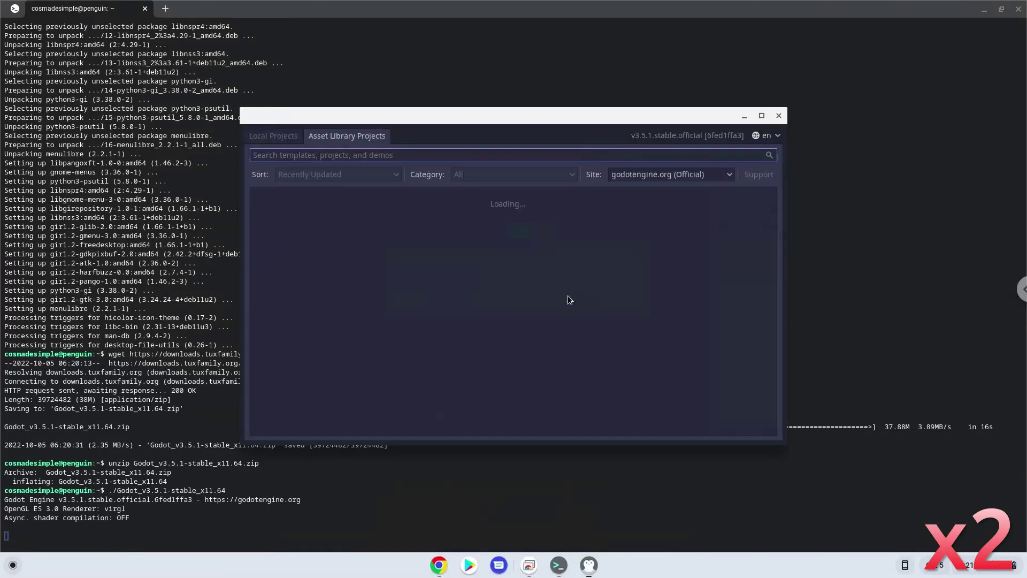
click(762, 117)
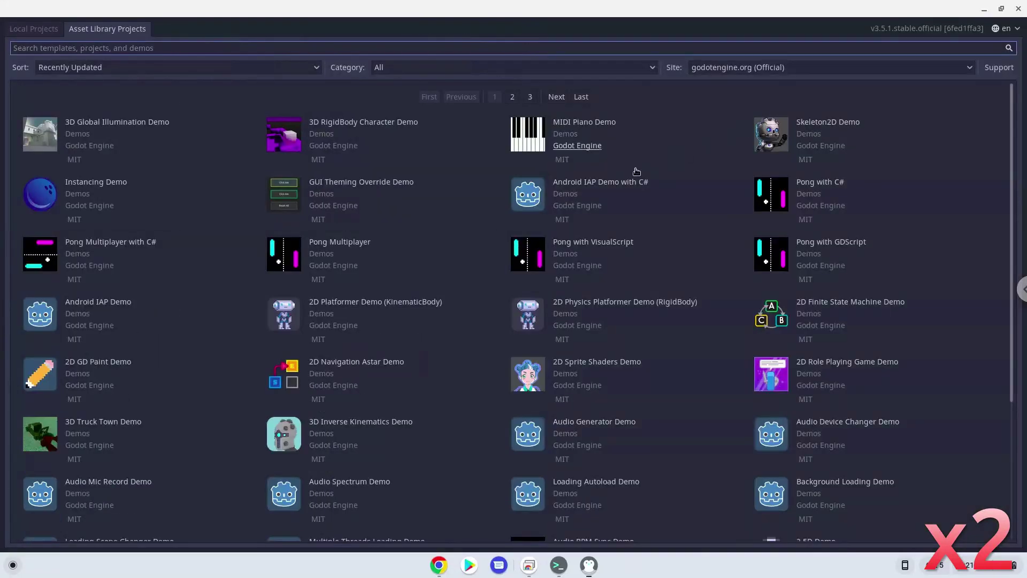
click(367, 244)
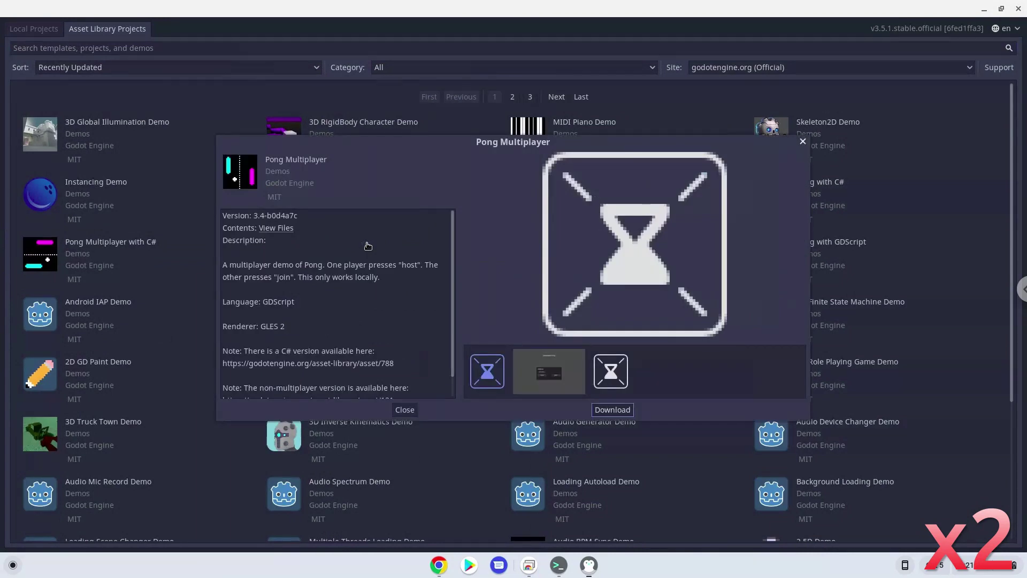
click(611, 410)
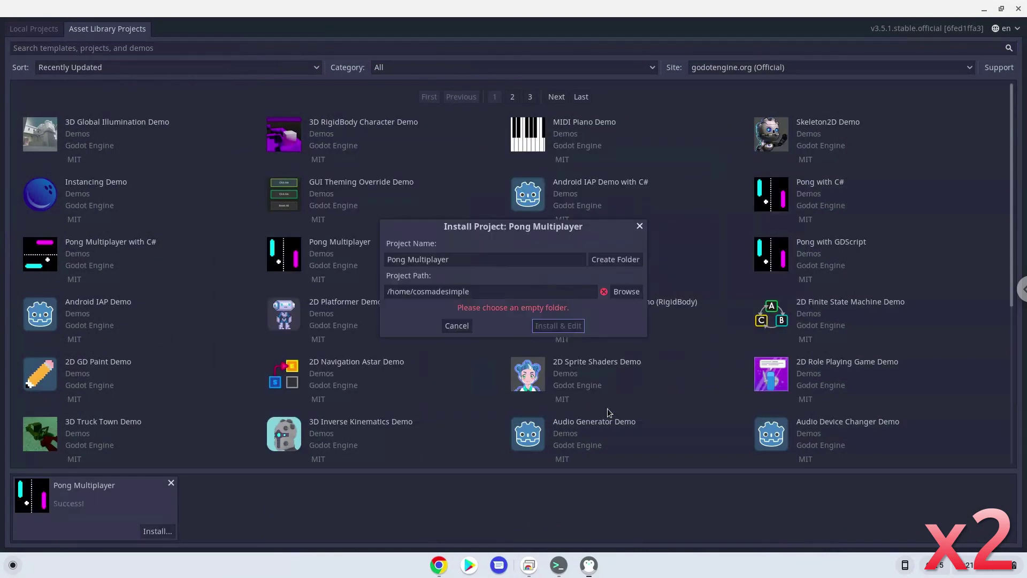
click(615, 265)
click(564, 324)
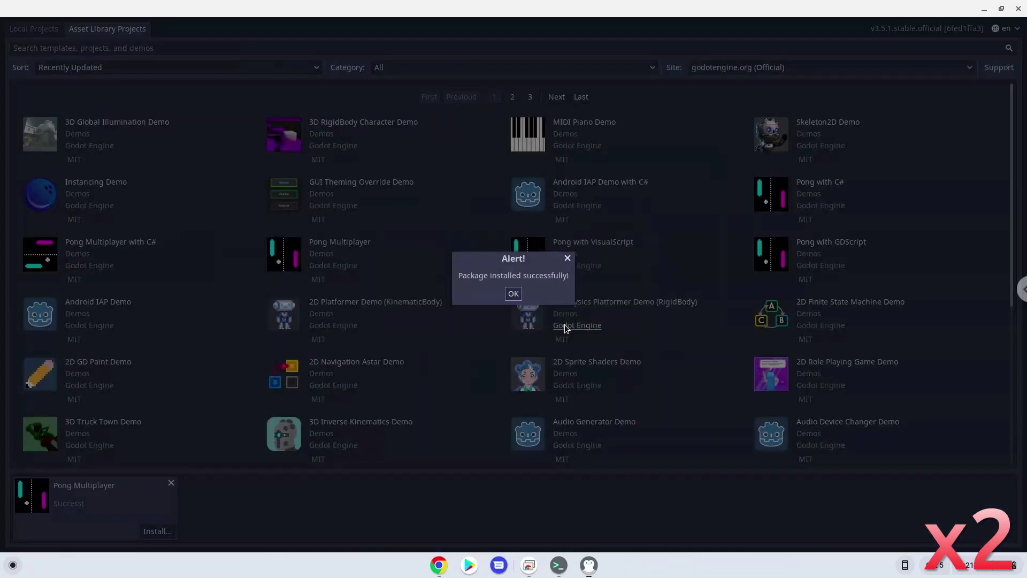
Dismiss the install success message and quit the Godot editor.
click(509, 295)
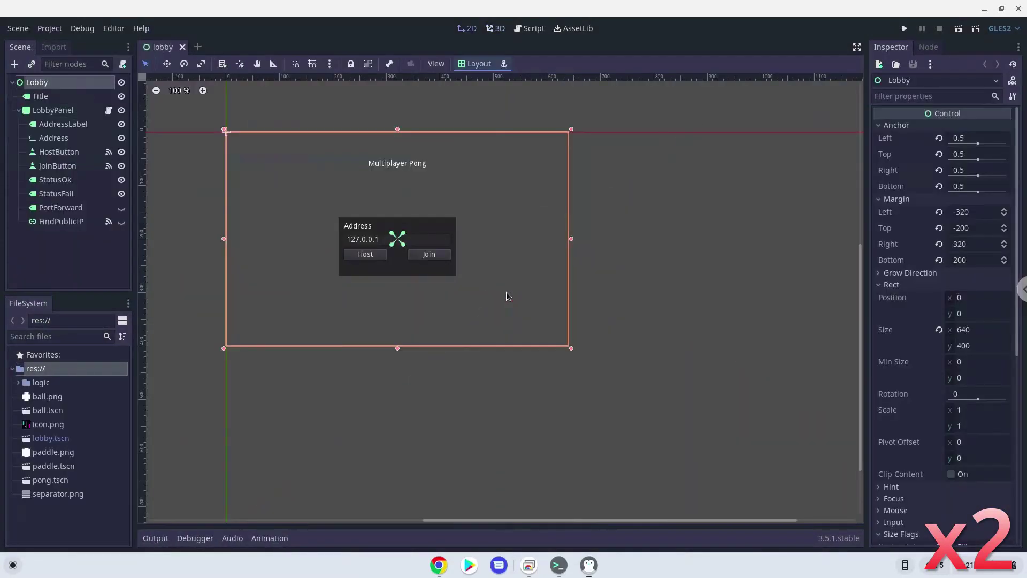
click(1018, 9)
click(542, 293)
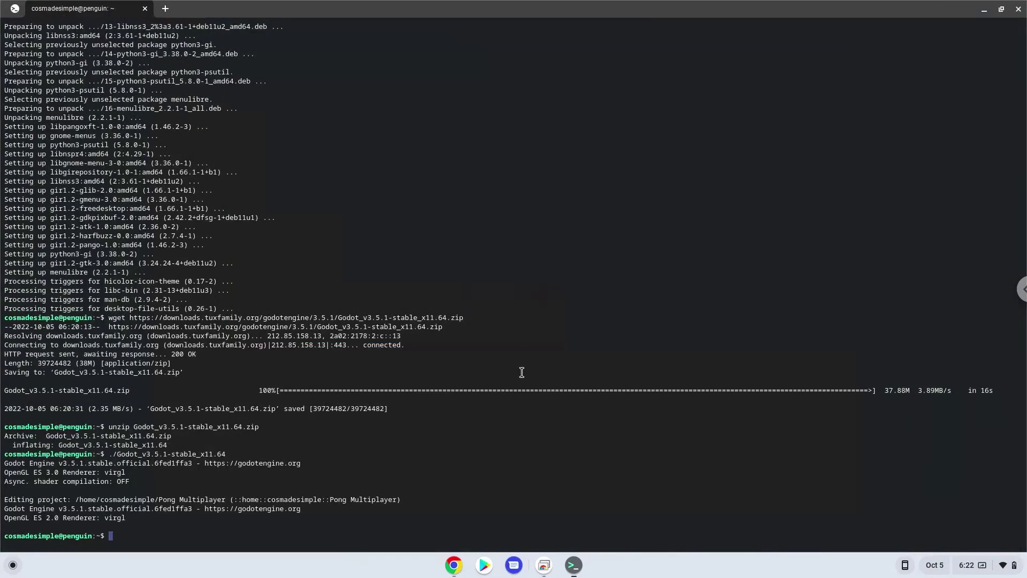
Copy the word 'menulibre' from the command list in the Google Doc.
click(452, 566)
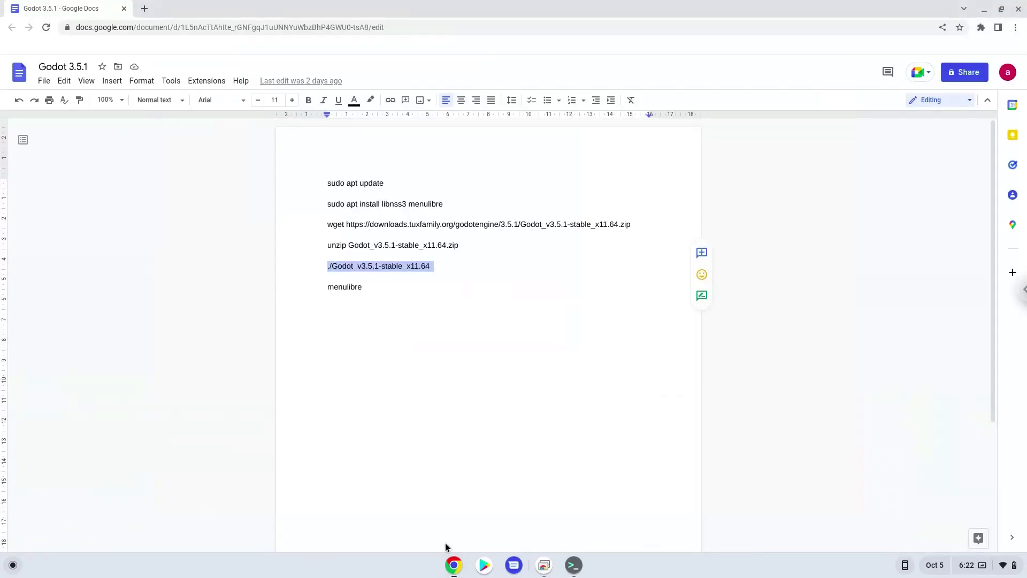
double_click(338, 287)
right_click(338, 288)
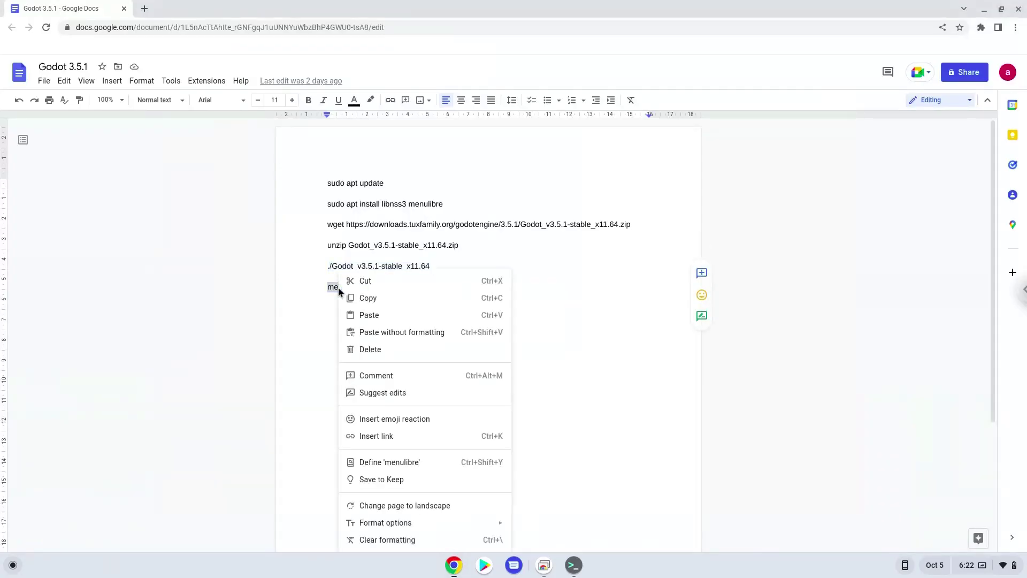
click(357, 298)
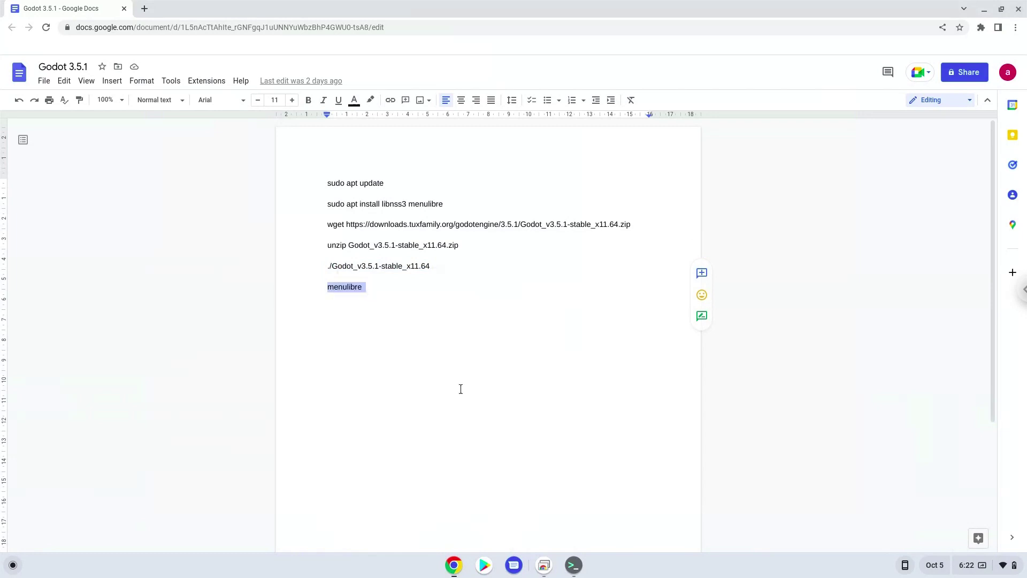
Run menulibre from the Terminal, select the Programming category and open the add-item choices.
click(573, 564)
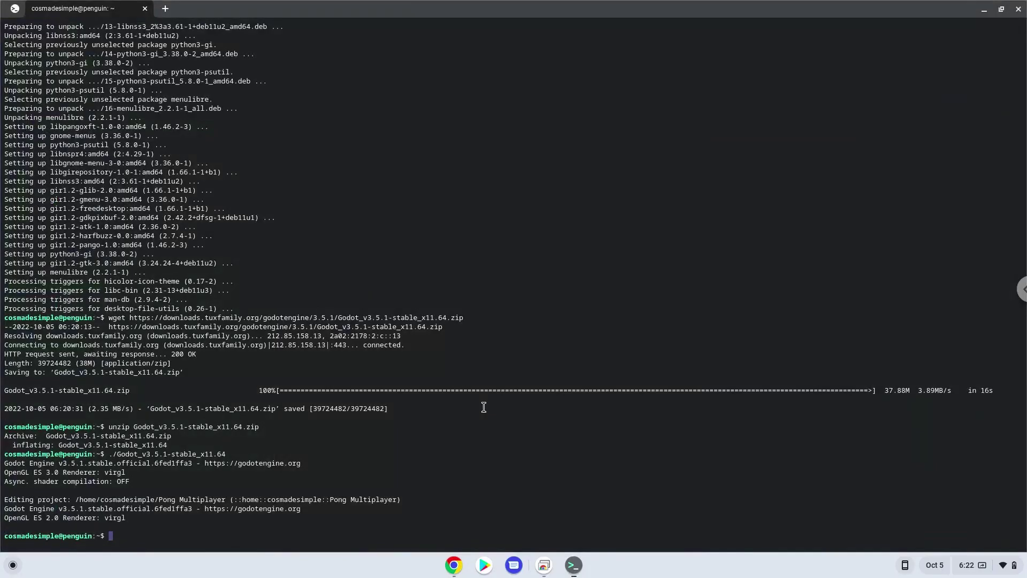
key(ctrl+shift+v)
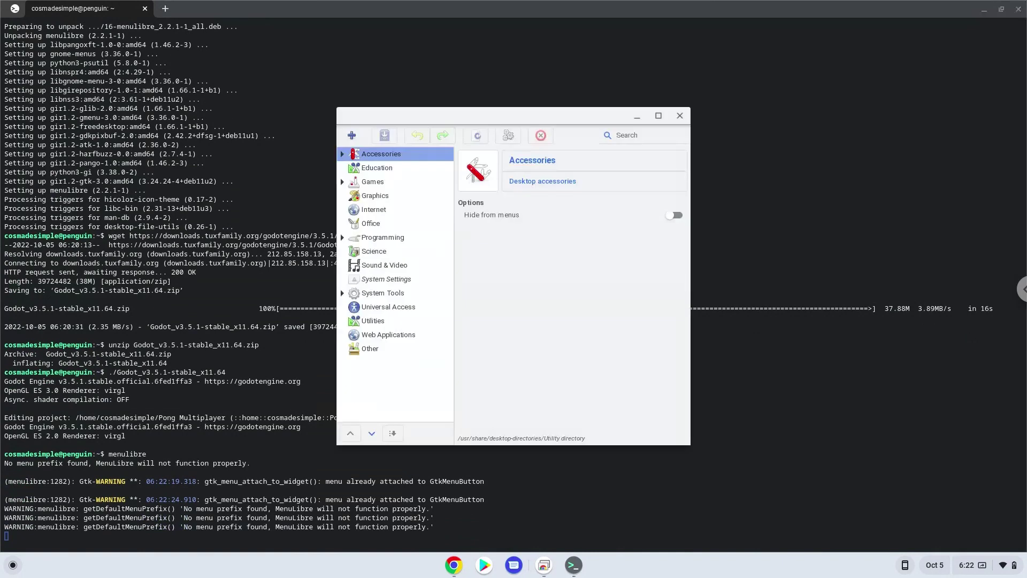
click(409, 241)
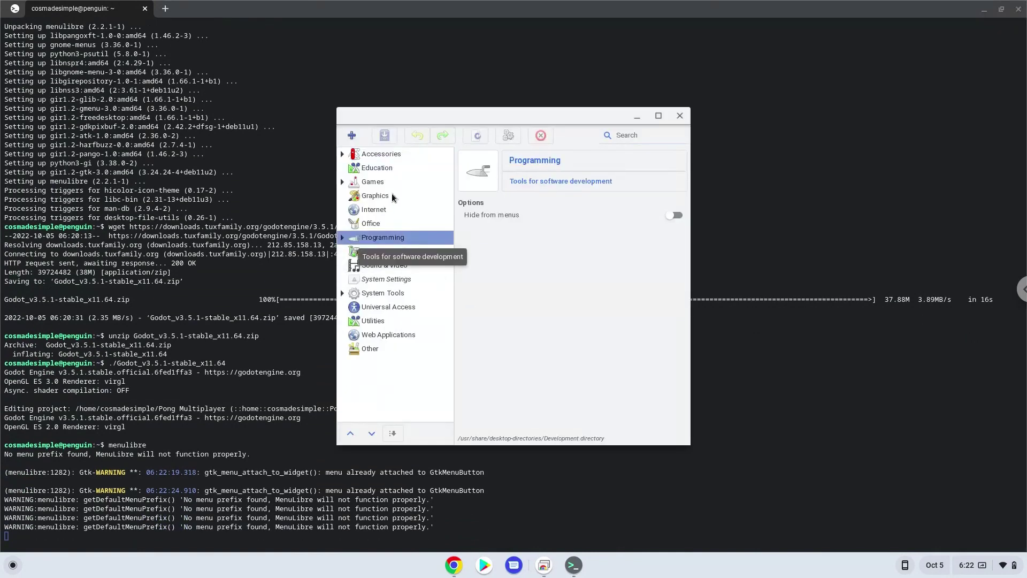
click(351, 135)
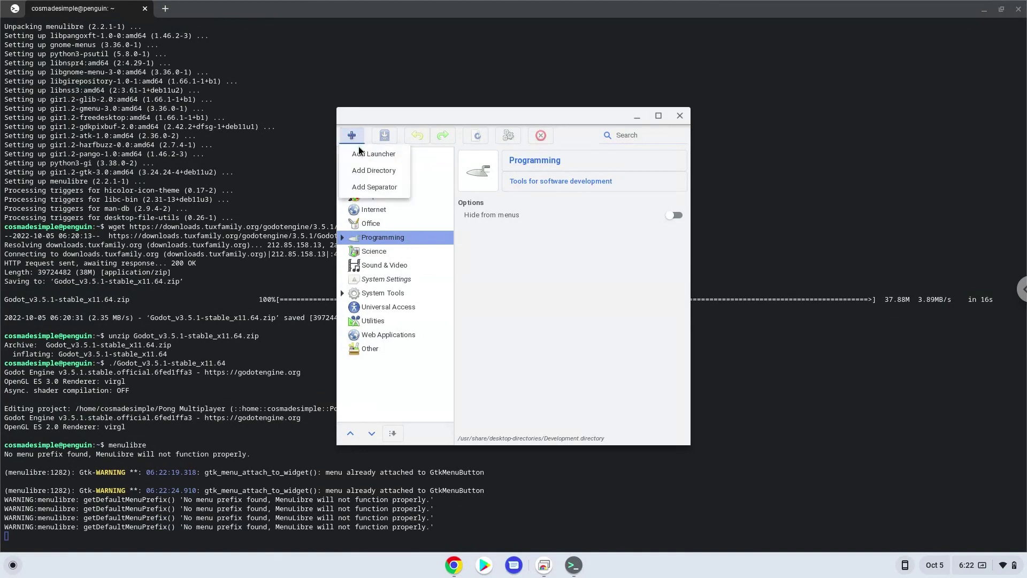
Add a new launcher under Programming named 'Godot 3.5.1'.
click(360, 154)
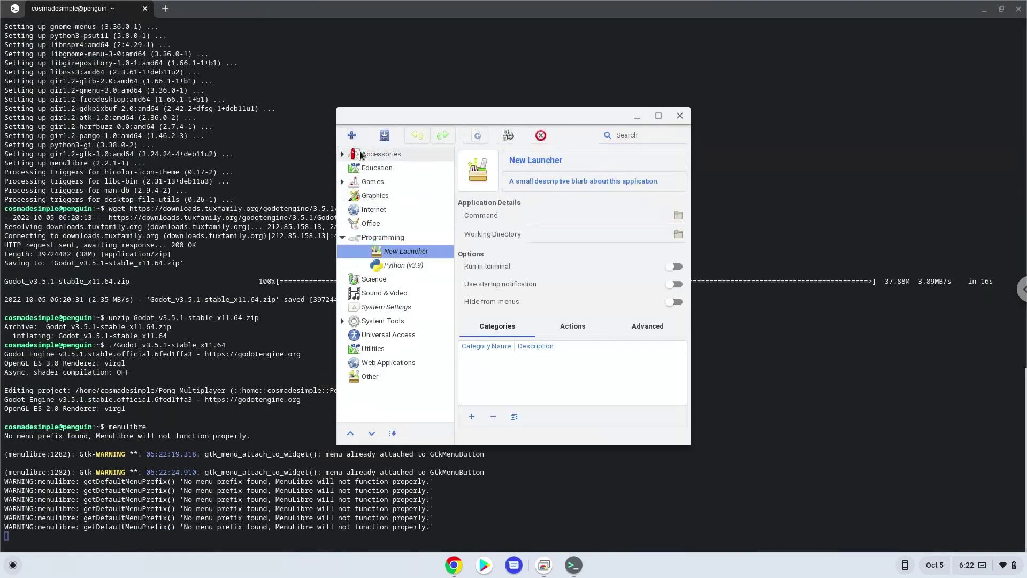
click(514, 160)
text(G)
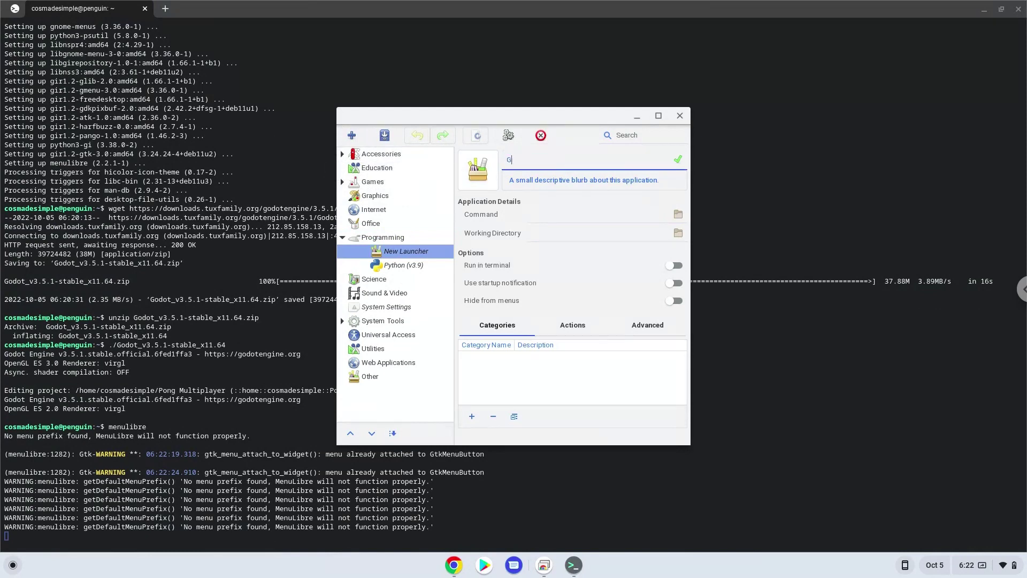
text(odot 3.5.1)
click(679, 160)
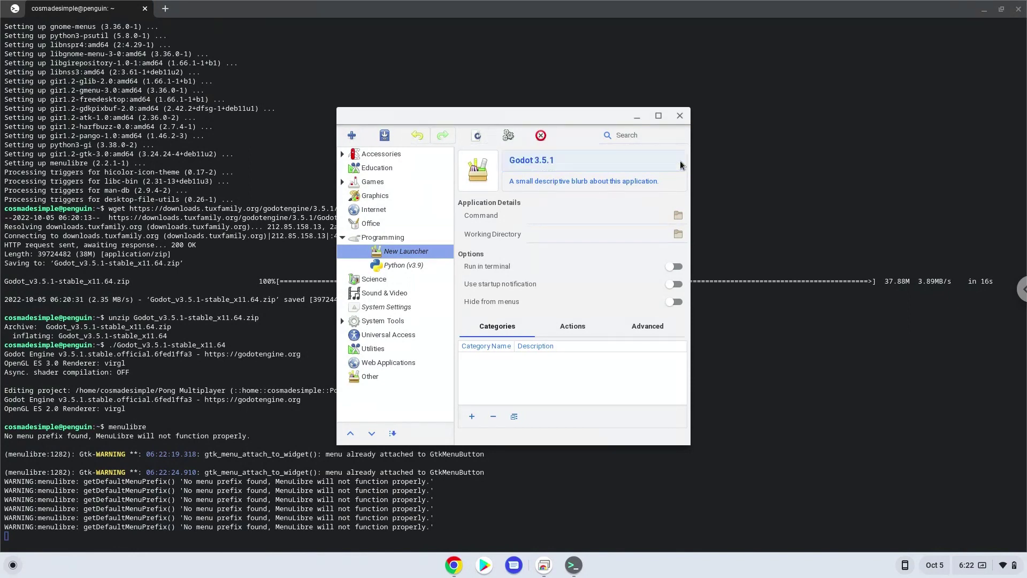
Set the launcher command to the home-folder Godot_v3.5.1-stable_x11.64 program and save.
click(677, 216)
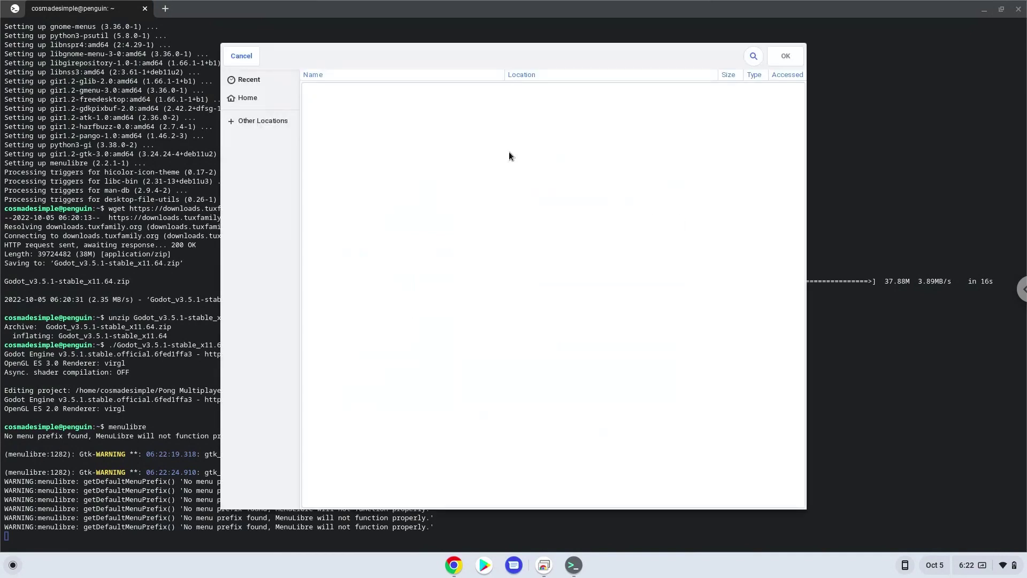
click(279, 97)
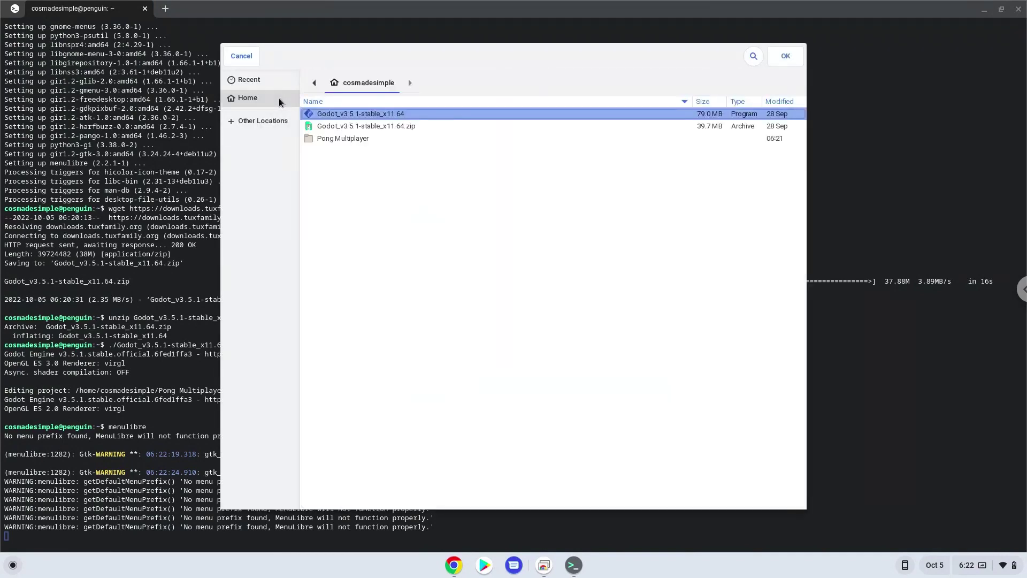
click(327, 113)
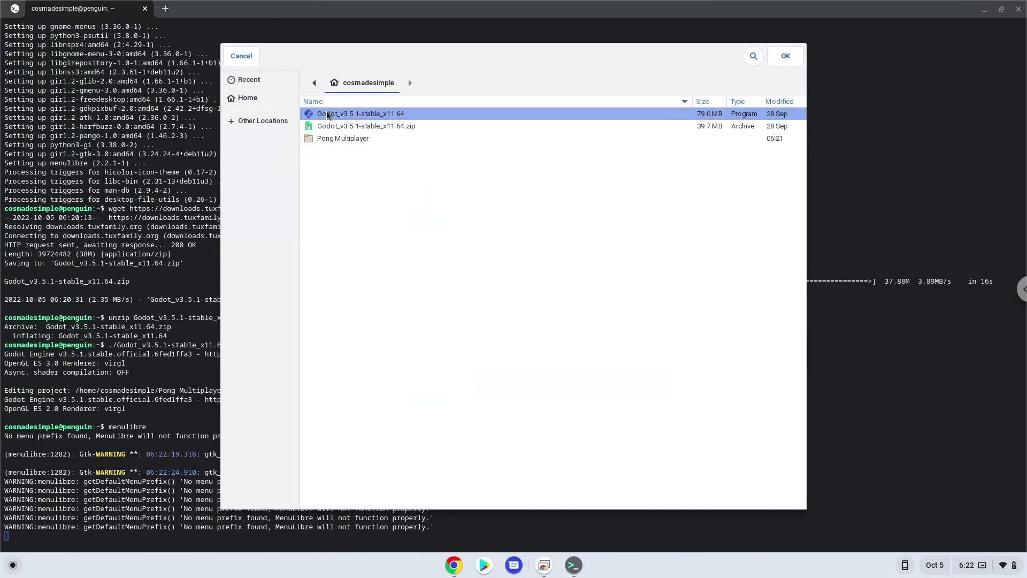
double_click(326, 113)
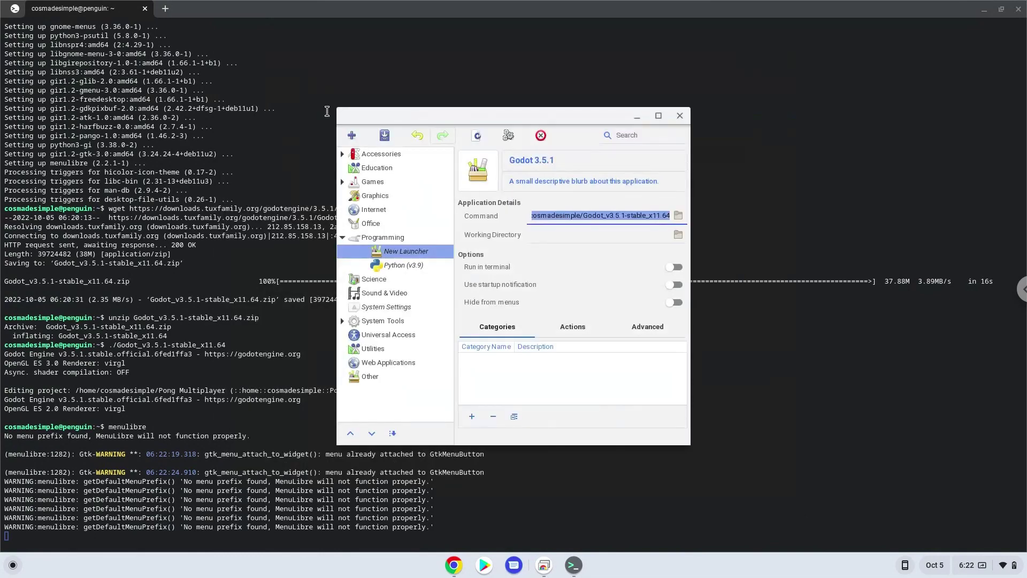
click(379, 137)
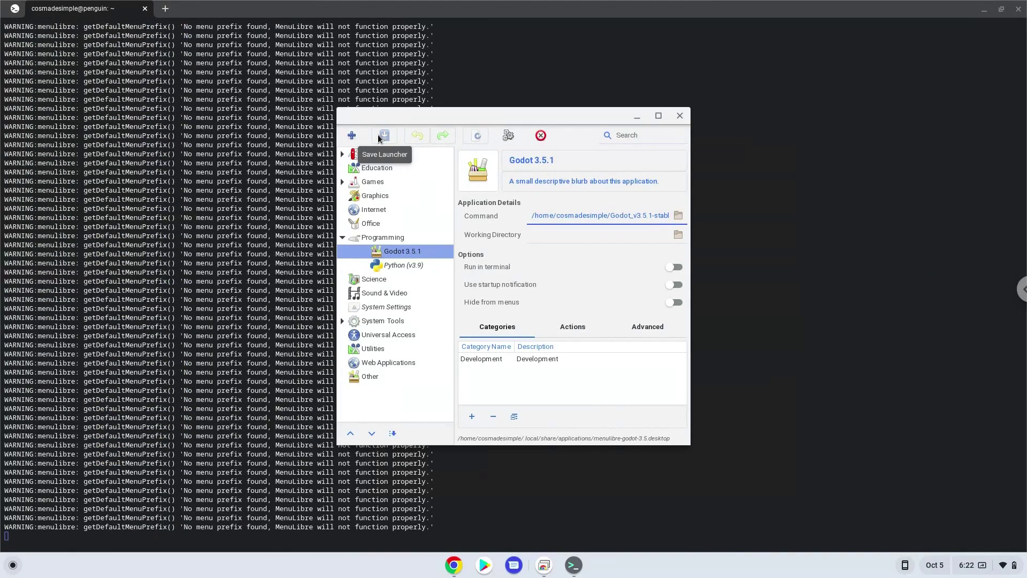
Close MenuLibre and the Terminal, then start Godot 3.5.1 from the ChromeOS app launcher.
click(676, 118)
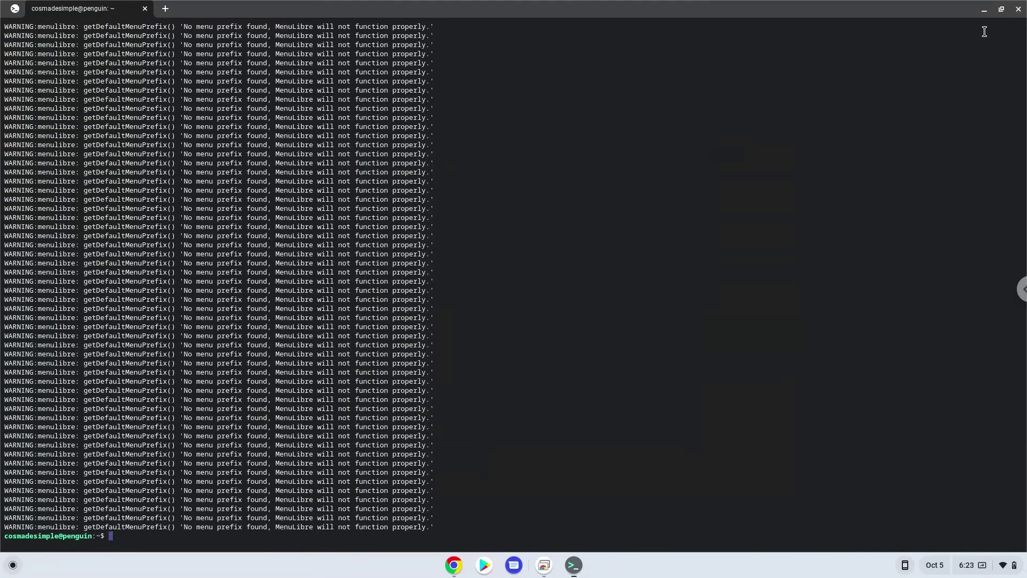
click(1018, 9)
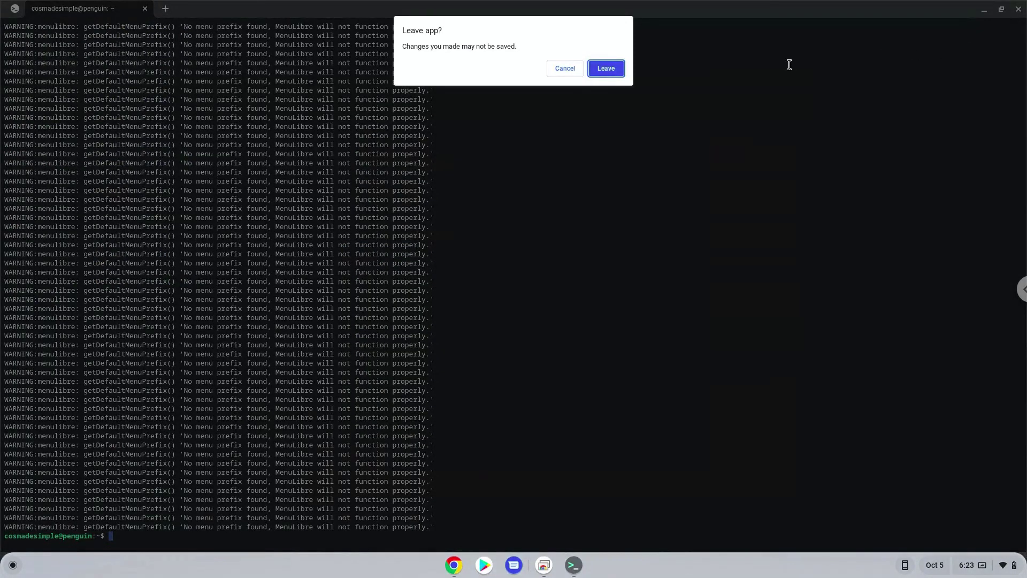
click(611, 71)
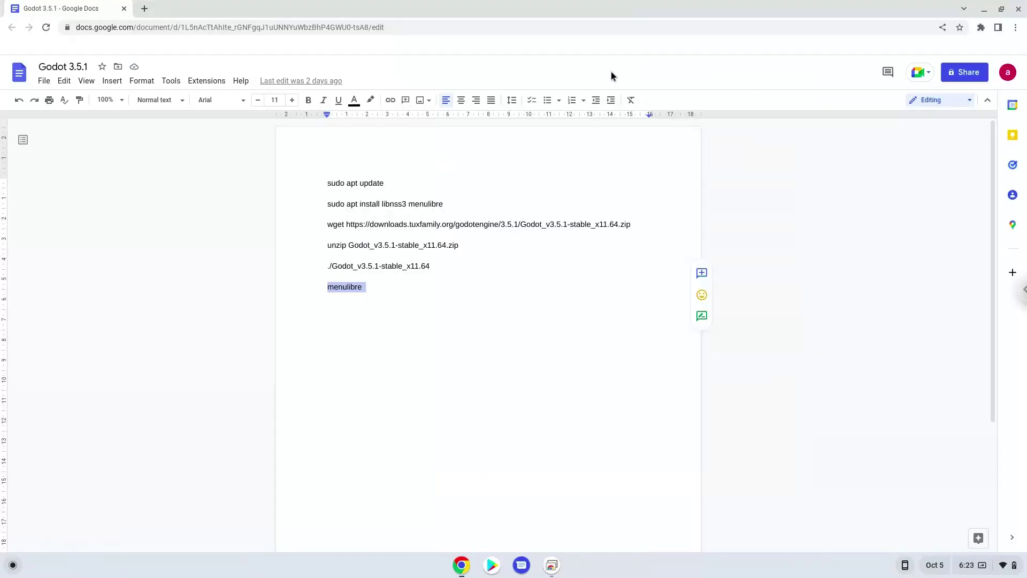
click(12, 566)
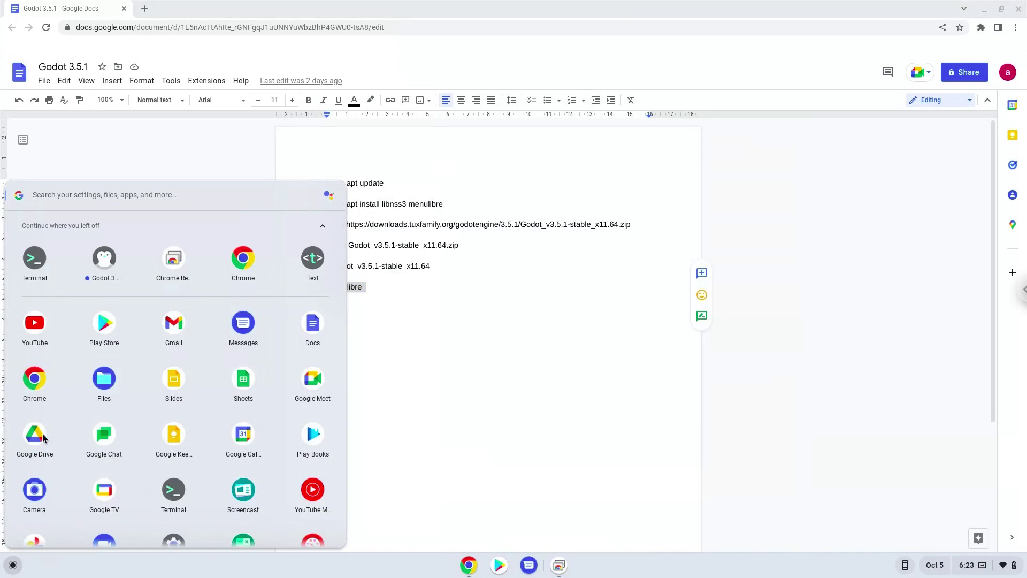
click(97, 278)
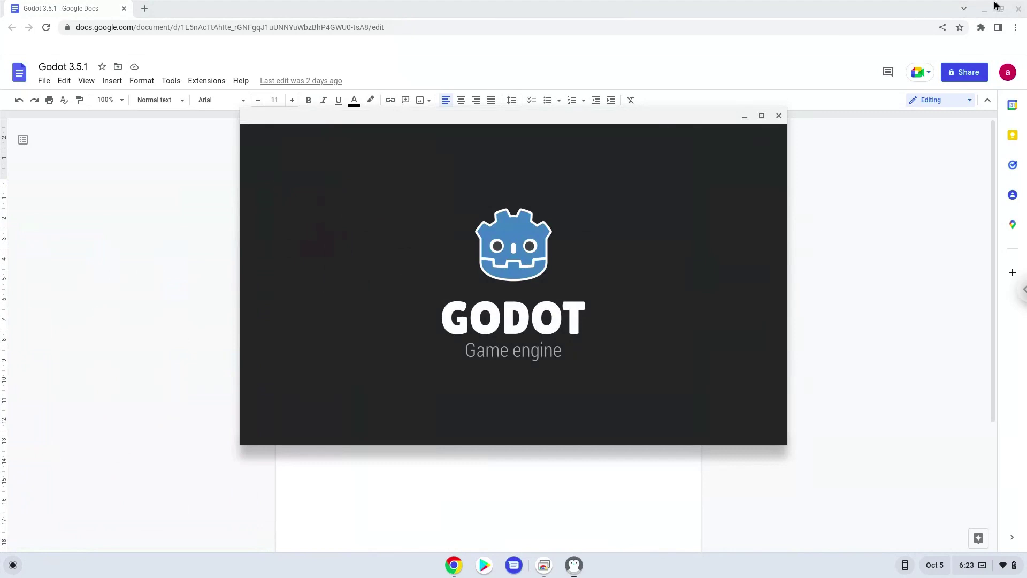
Close the Google Docs browser window and open the Pong Multiplayer project from Local Projects.
mouse_move(995, 5)
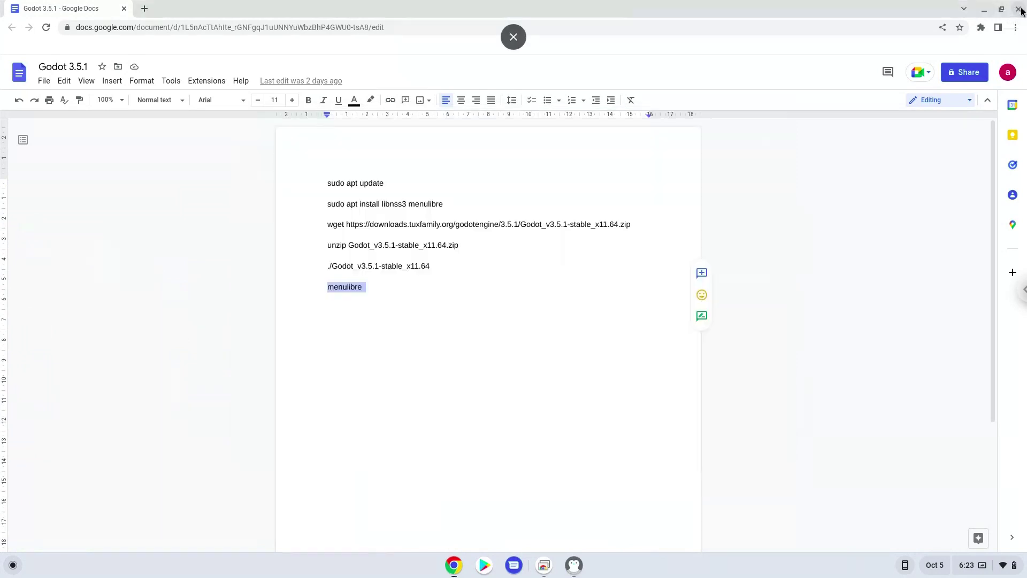
click(1020, 9)
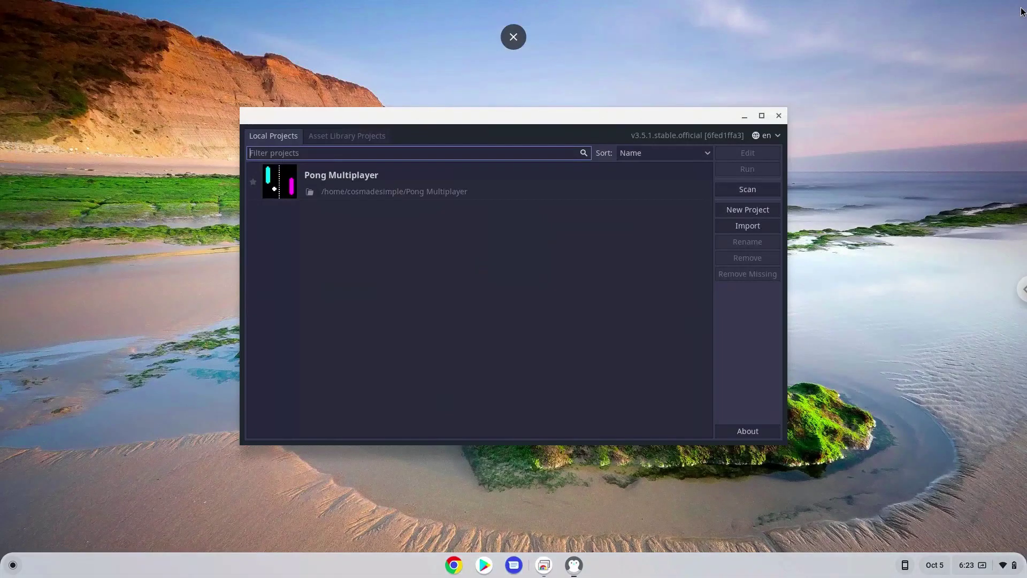
double_click(420, 188)
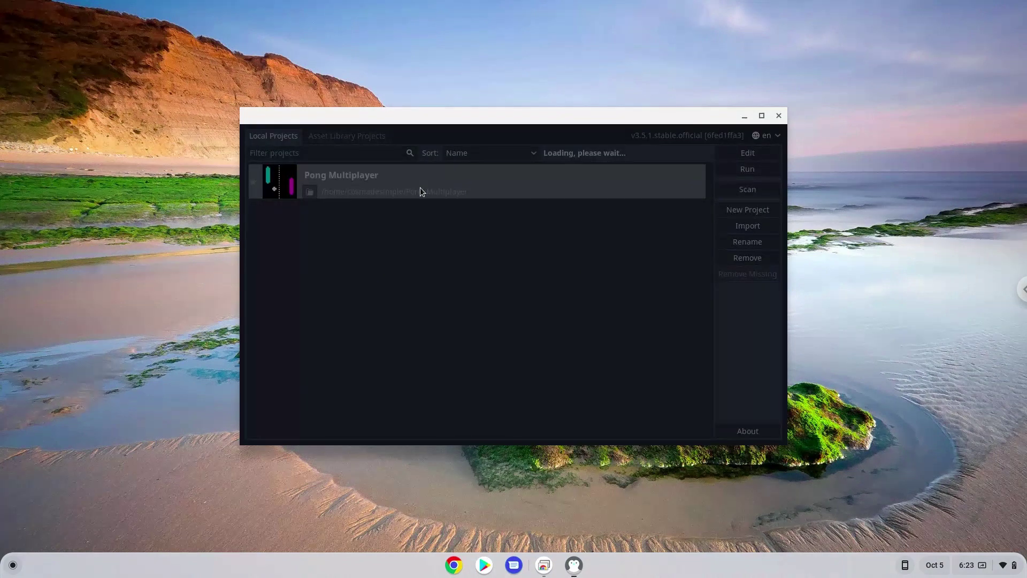